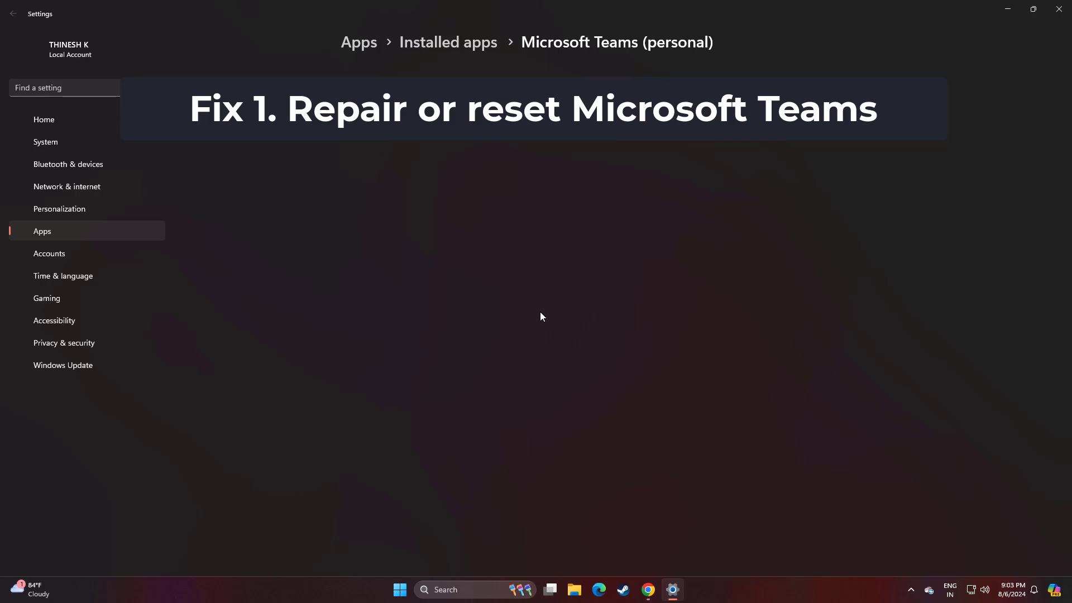
Repair and reset the Microsoft Teams (personal) app, confirm the reset, and close Settings.
scroll(540, 313, down, 15)
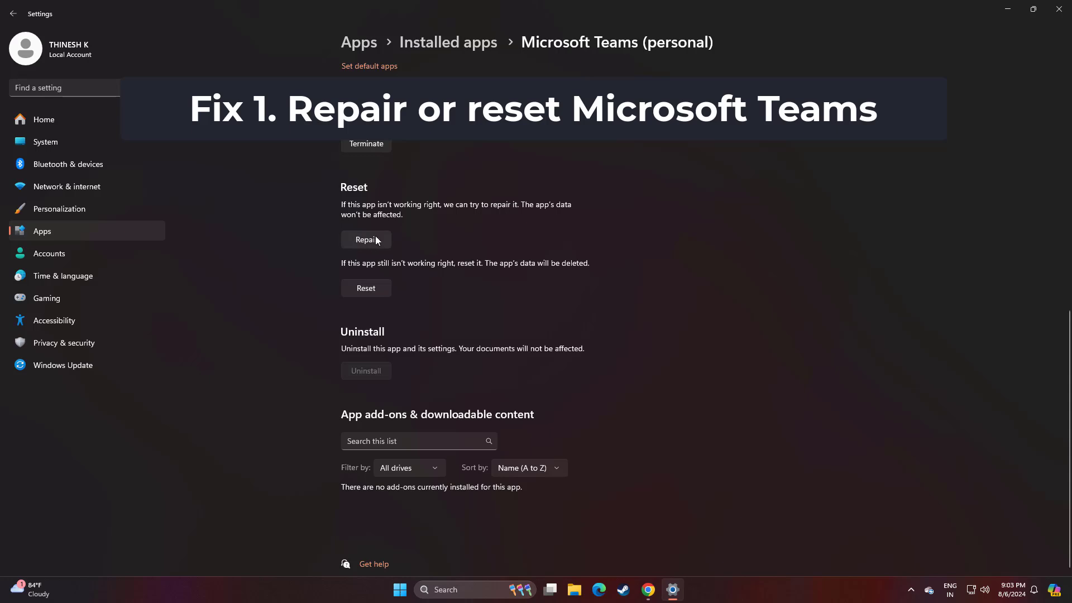
click(373, 239)
click(373, 288)
click(416, 258)
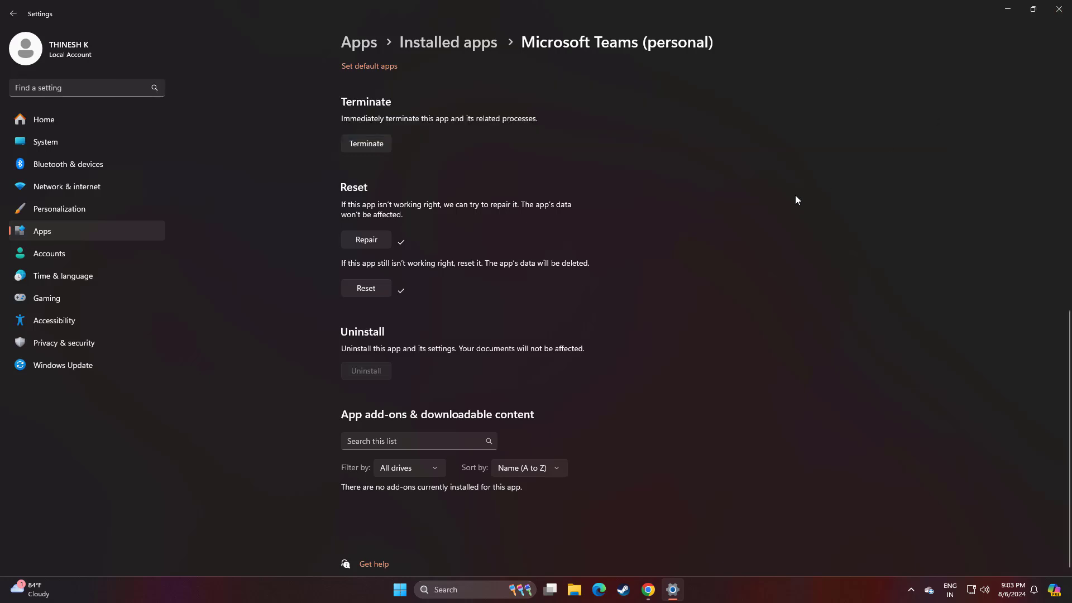
click(1059, 9)
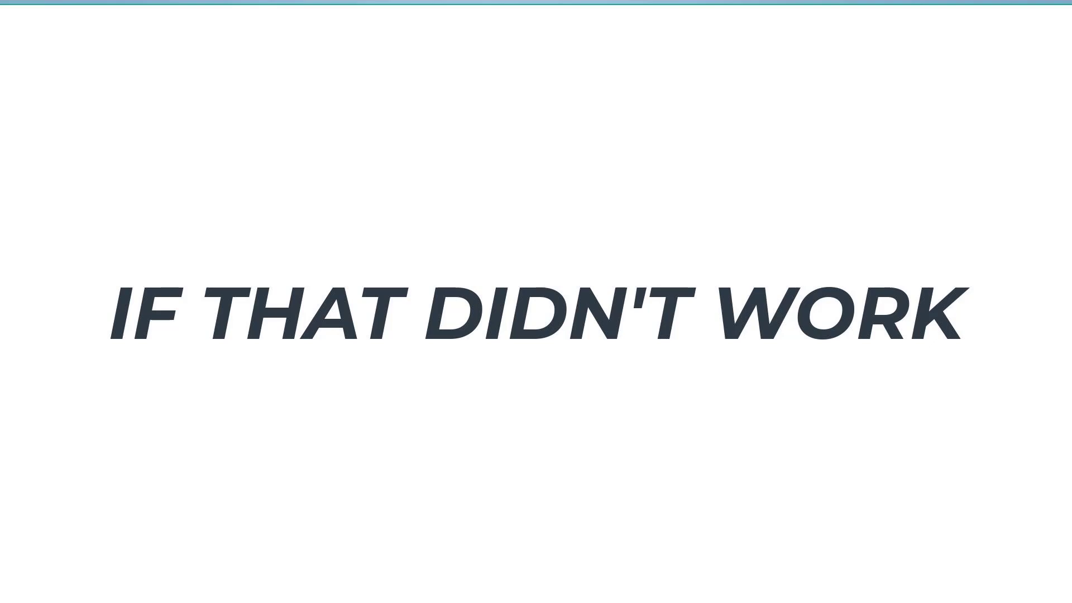
Search Windows for cmd and open Command Prompt as administrator, allowing it to make changes.
click(462, 591)
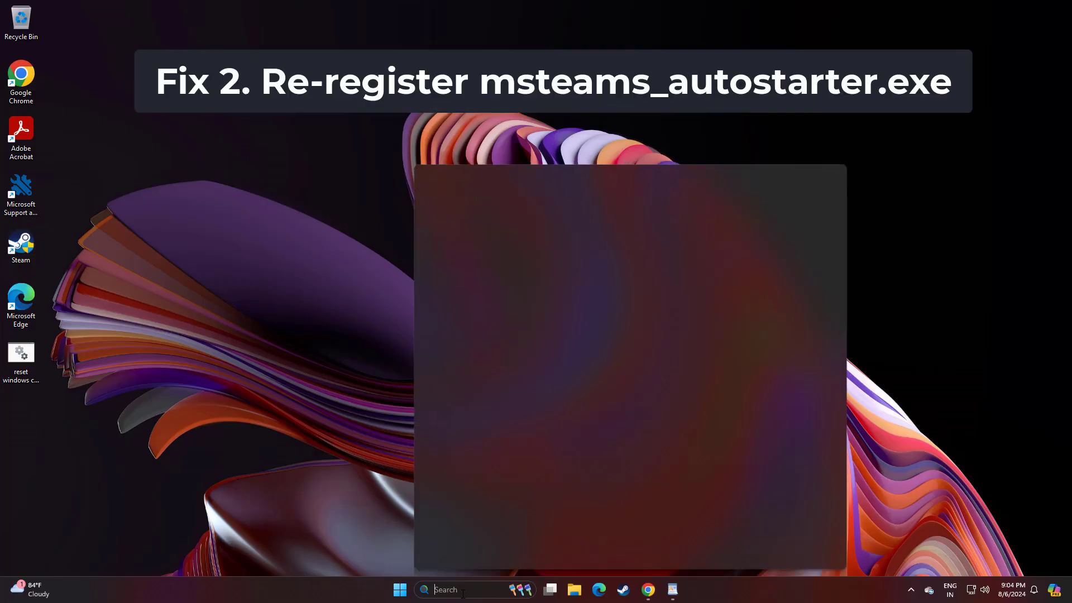
text(cmd)
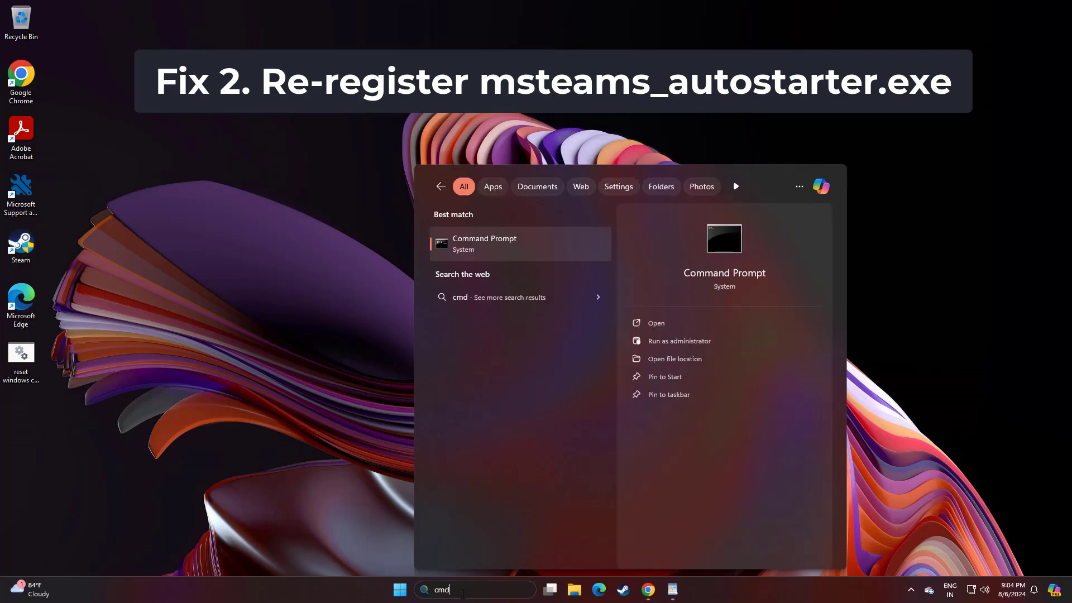
right_click(499, 240)
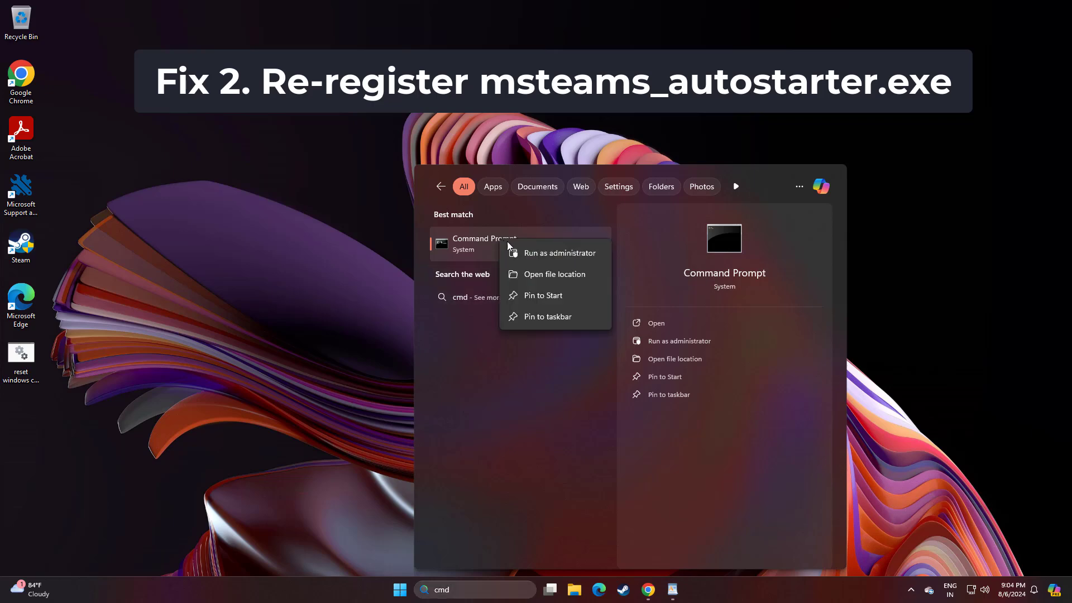
click(566, 254)
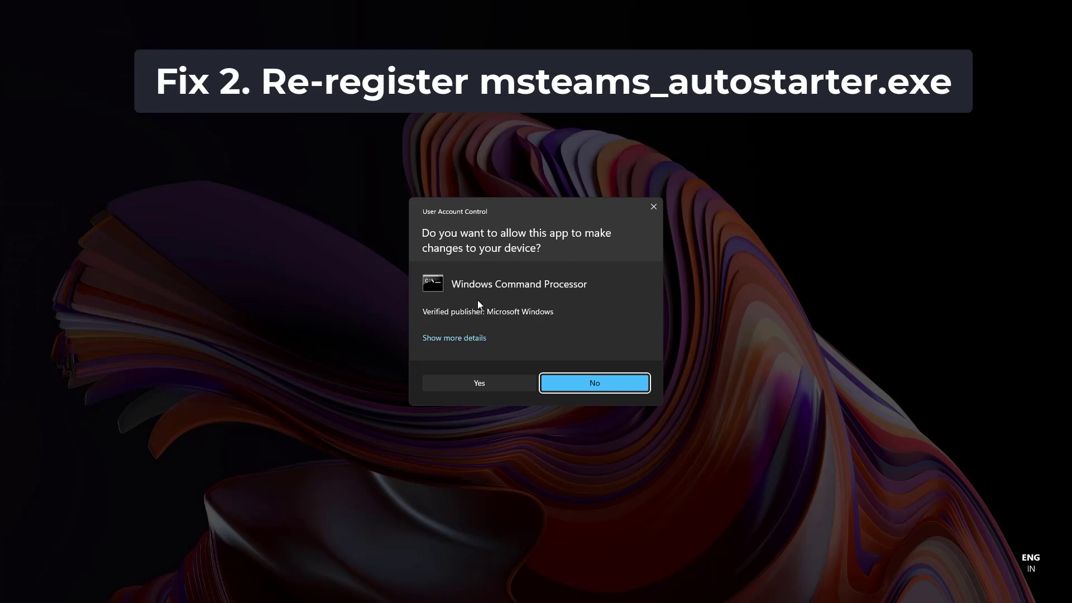
click(486, 382)
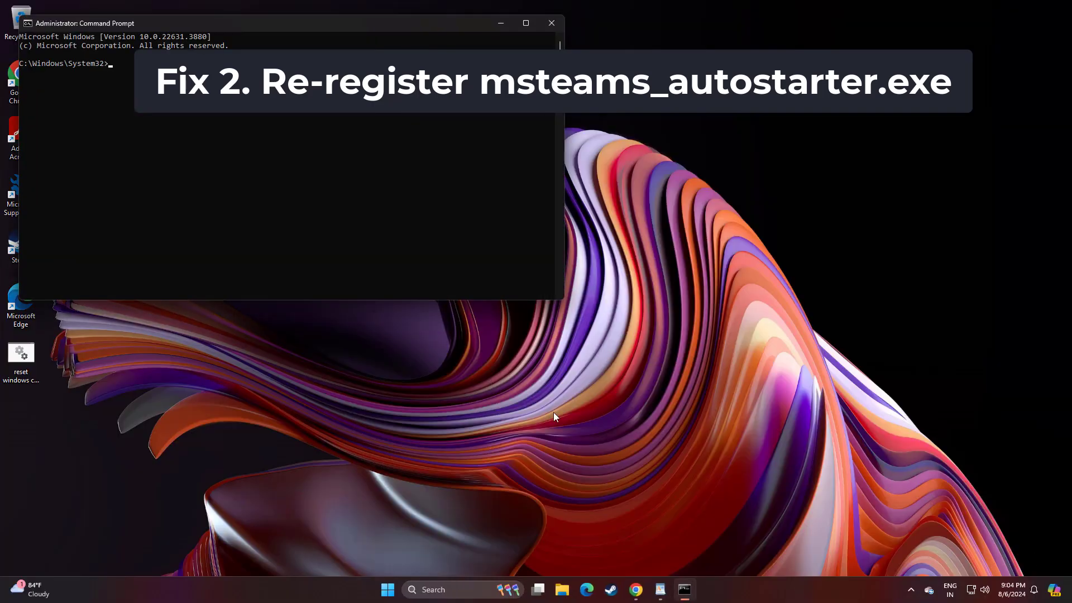
Copy "regsvr32 /u msteams_autostarter.exe" from the WordPad document and run it in the administrator Command Prompt.
click(661, 590)
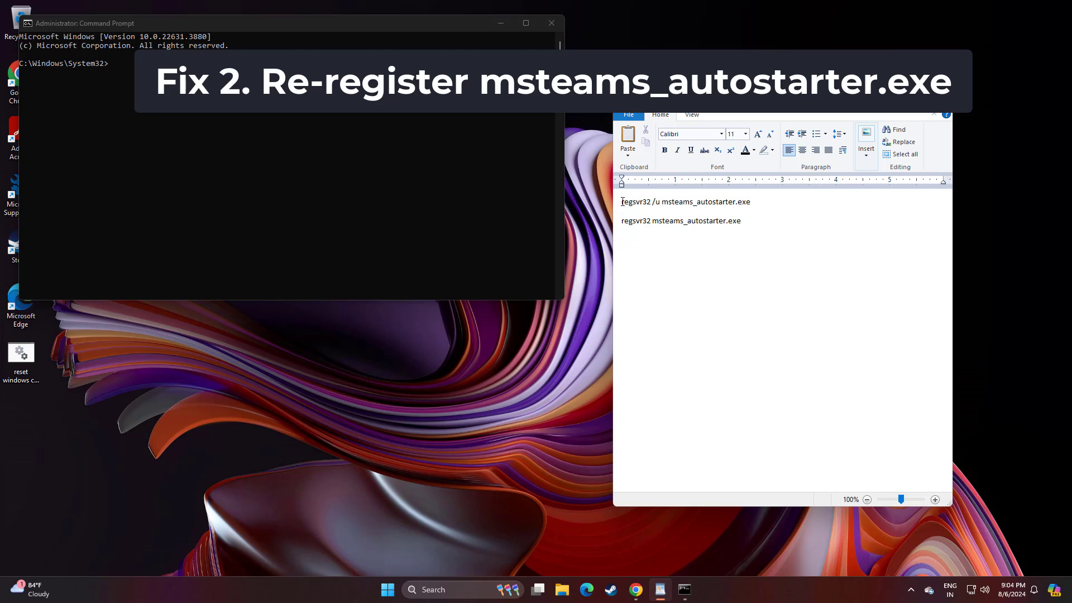
drag(622, 202, 751, 202)
right_click(747, 204)
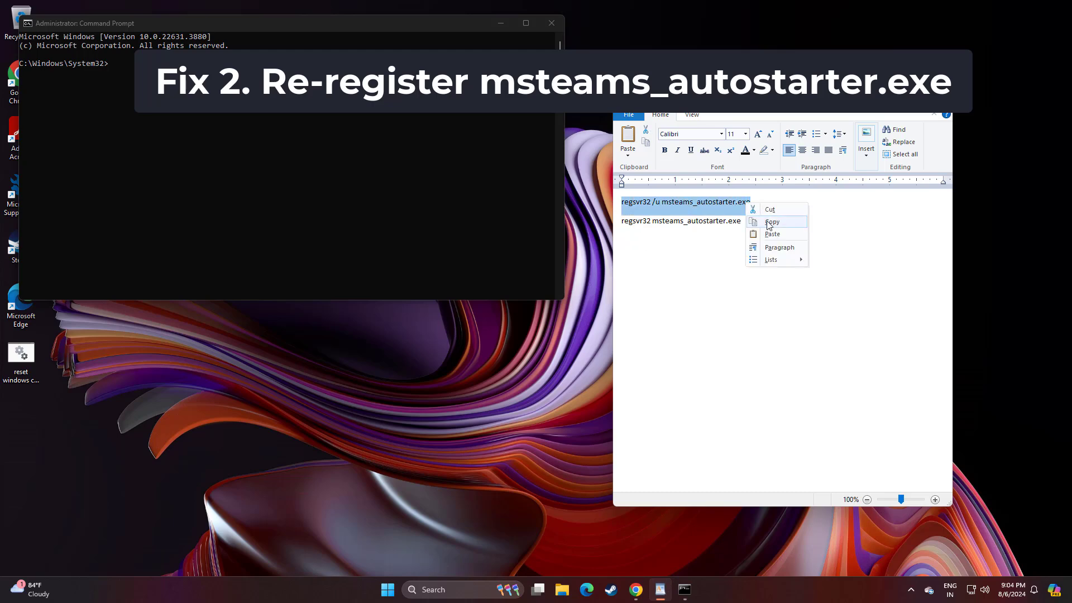
click(772, 223)
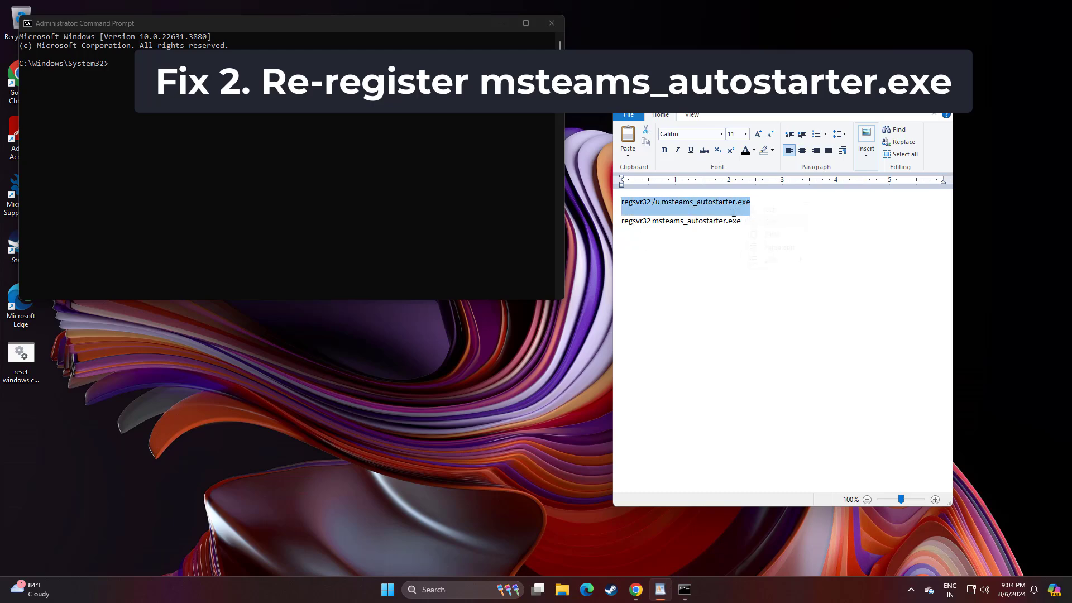
right_click(377, 26)
mouse_move(411, 107)
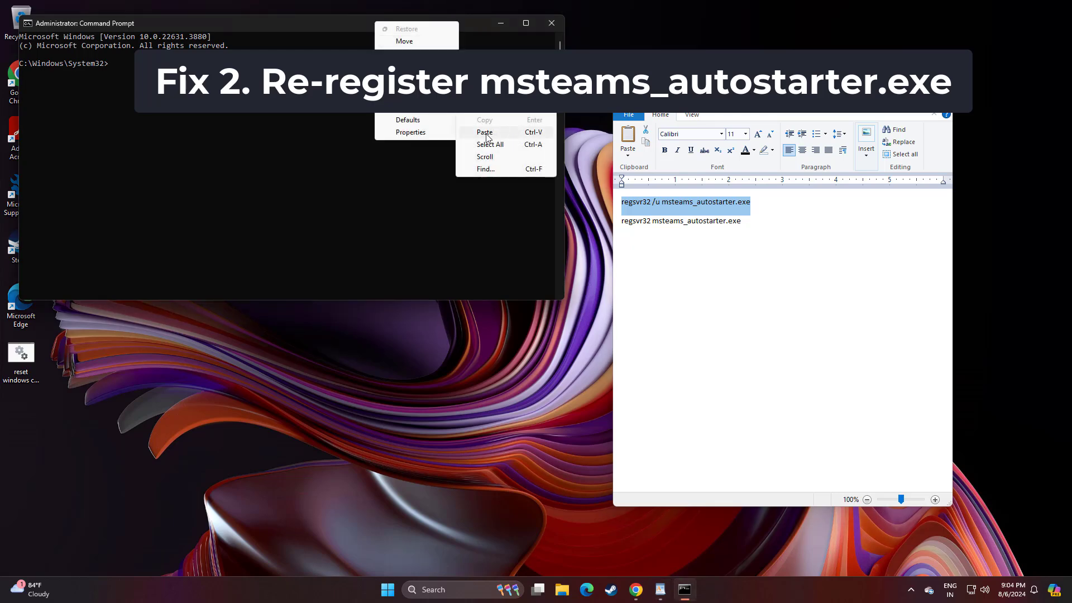
click(507, 132)
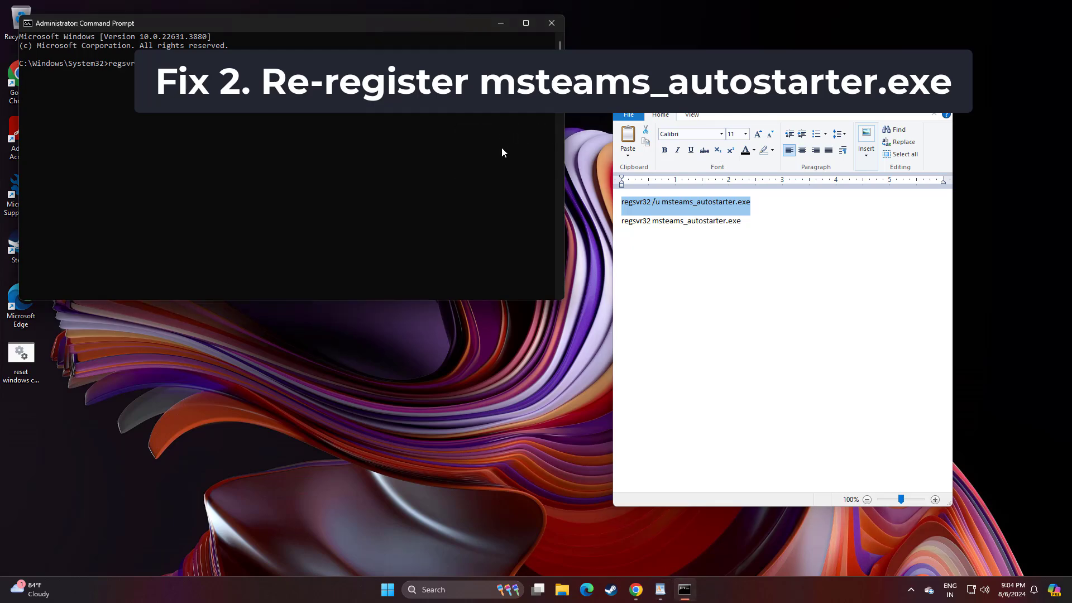
key(Return)
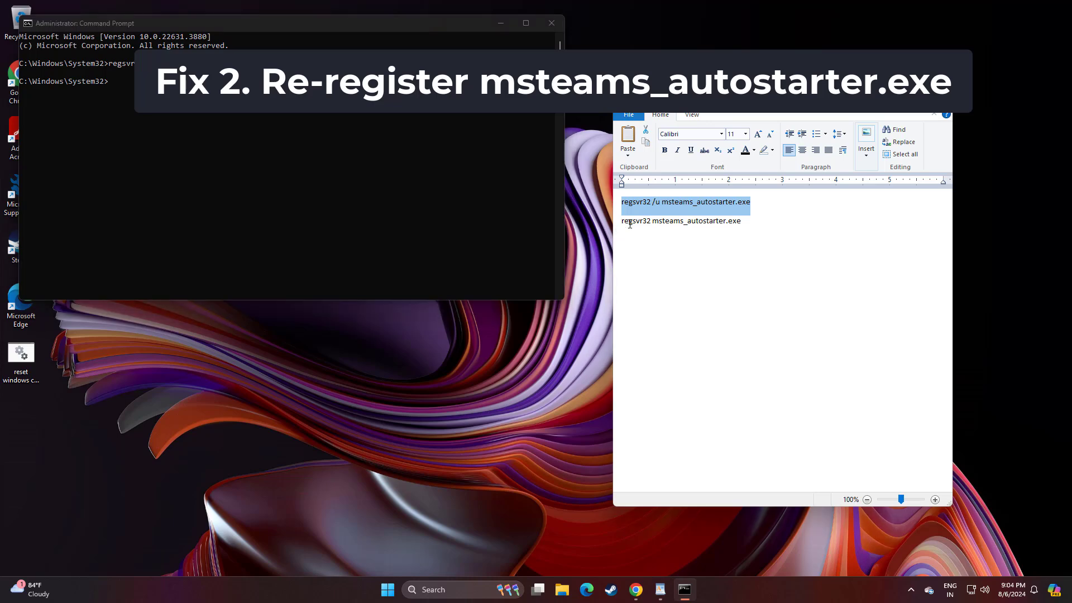
Copy "regsvr32 msteams_autostarter.exe" from the WordPad document and run it in Command Prompt.
drag(741, 222, 642, 222)
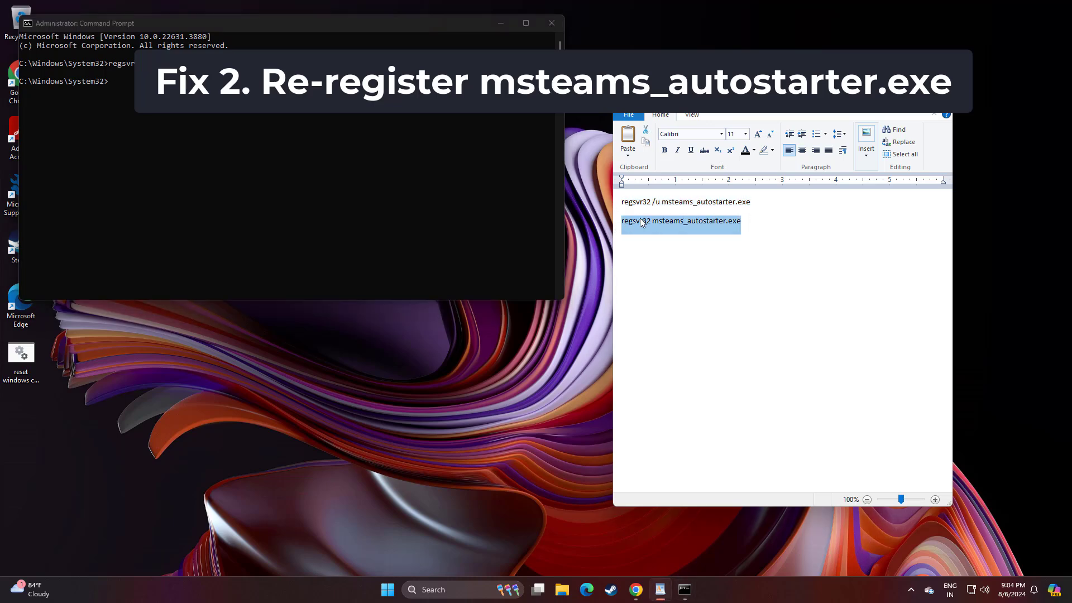
right_click(642, 223)
click(664, 239)
right_click(354, 75)
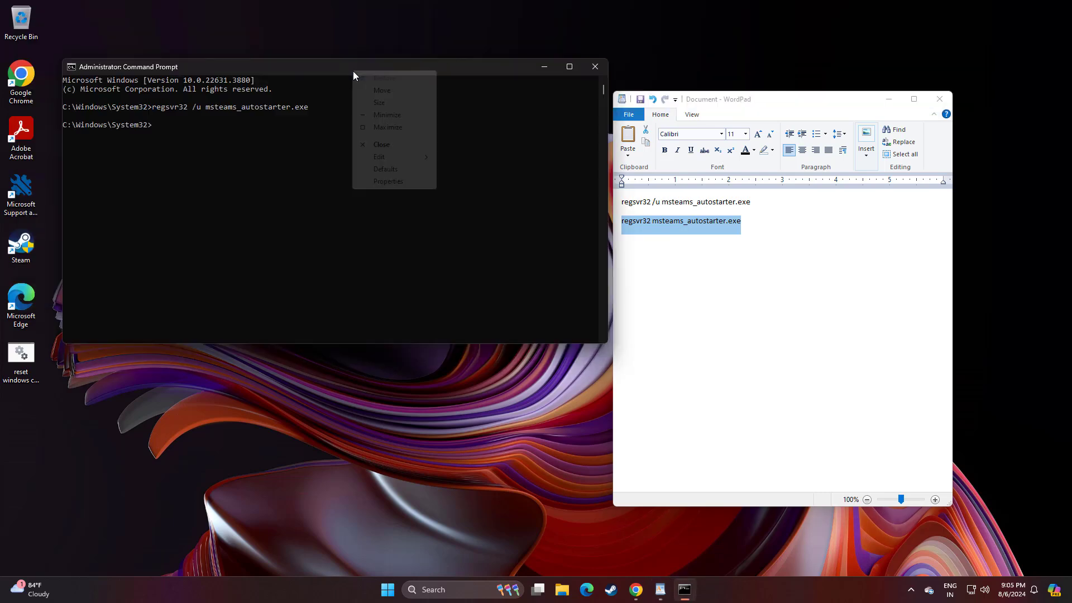
mouse_move(386, 157)
click(461, 182)
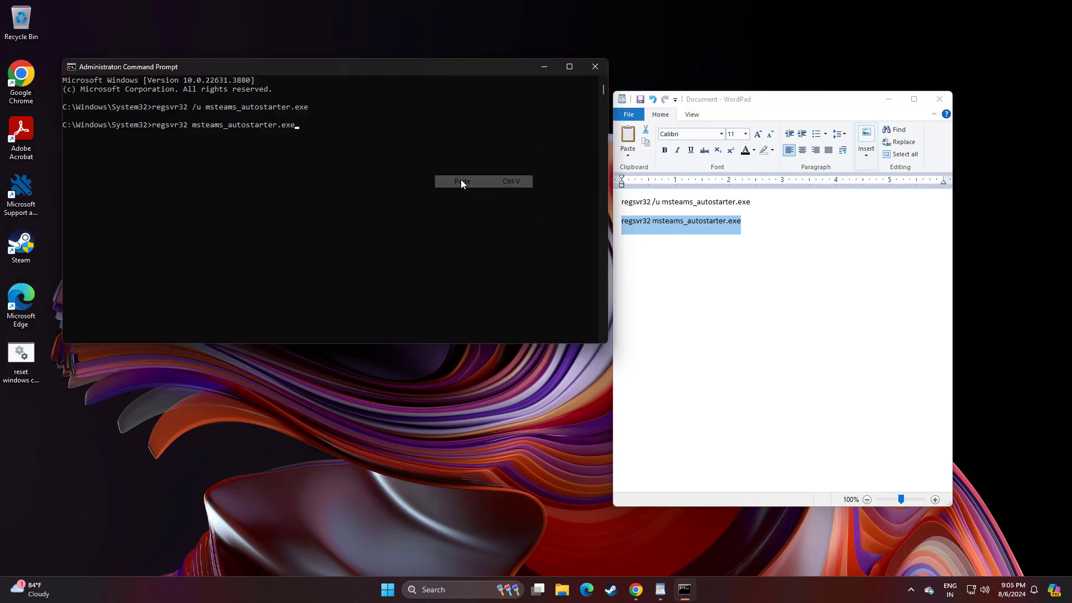
key(Return)
Close the WordPad document without saving it, and close Command Prompt.
click(940, 99)
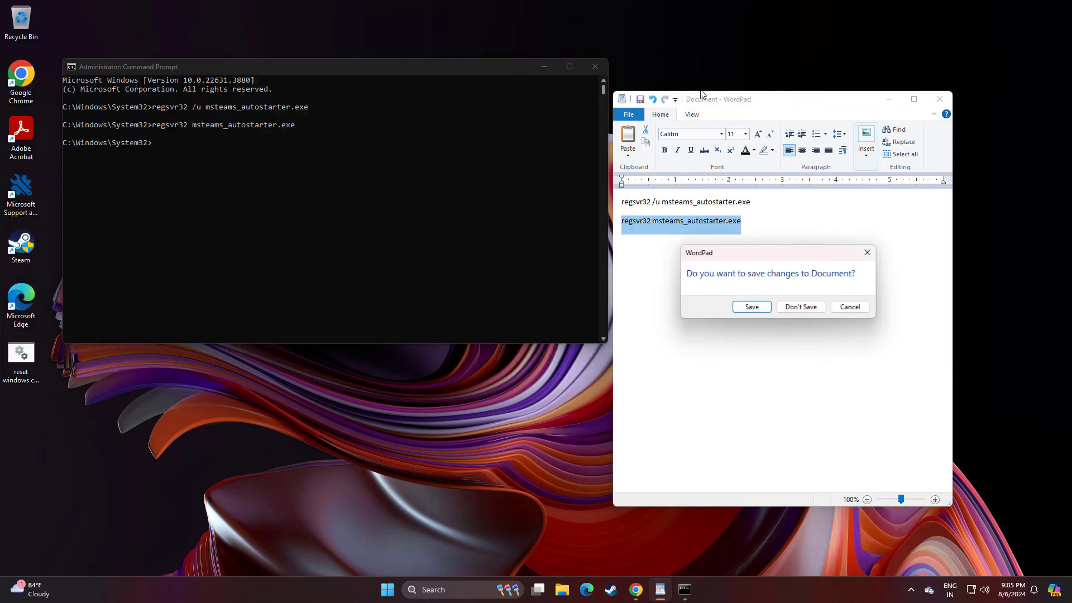
click(789, 308)
right_click(416, 67)
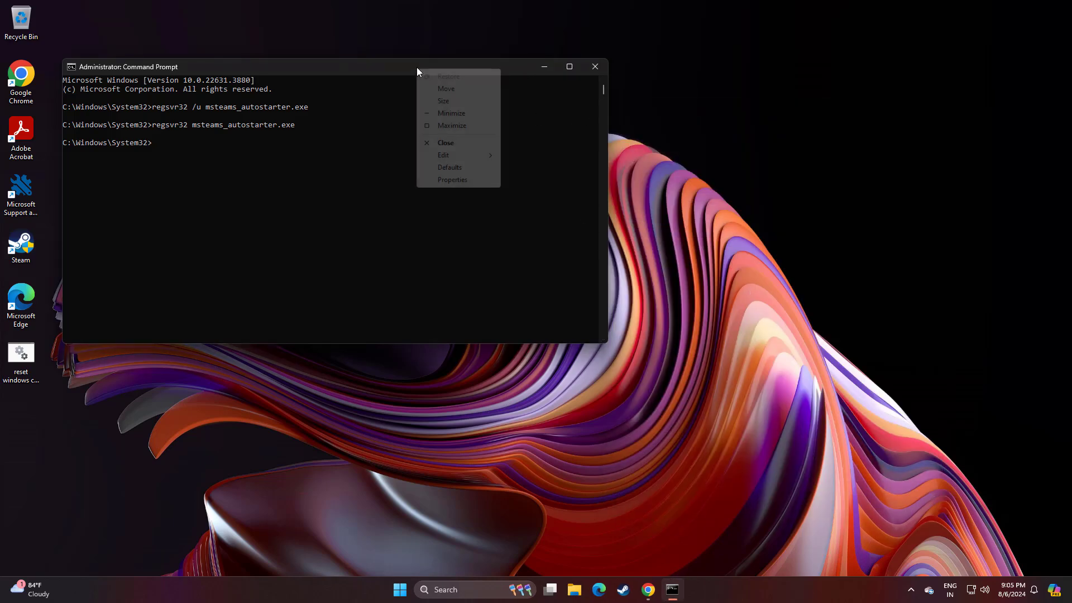
click(447, 143)
Open the computer's power options.
key(super)
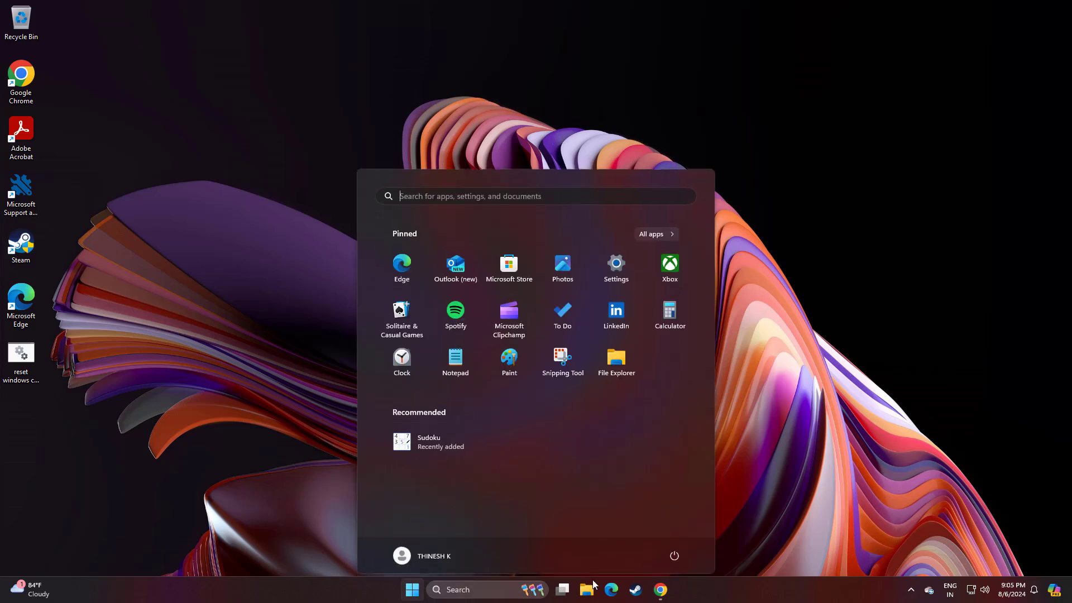
click(674, 555)
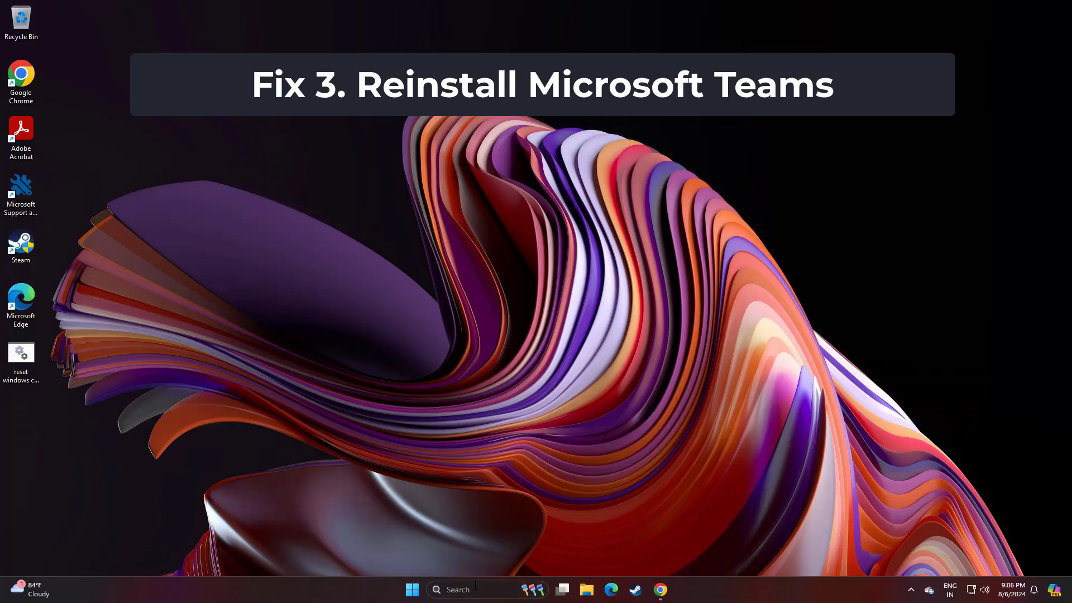
Search Windows for "tea", uninstall Microsoft Teams (personal) with confirmation, and dismiss the search.
click(476, 592)
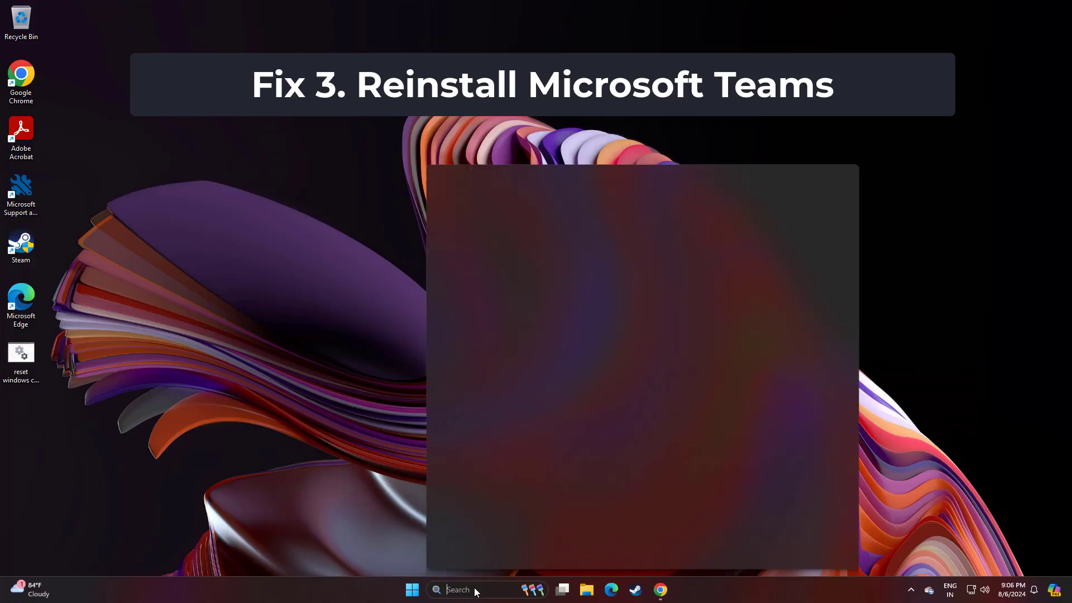
text(tea)
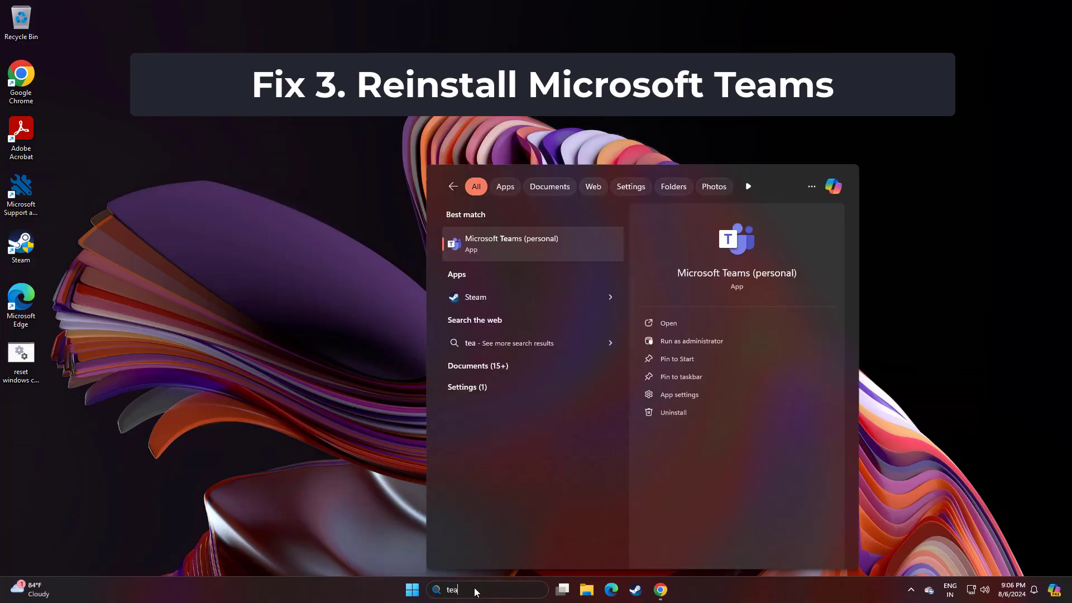
right_click(534, 251)
click(572, 349)
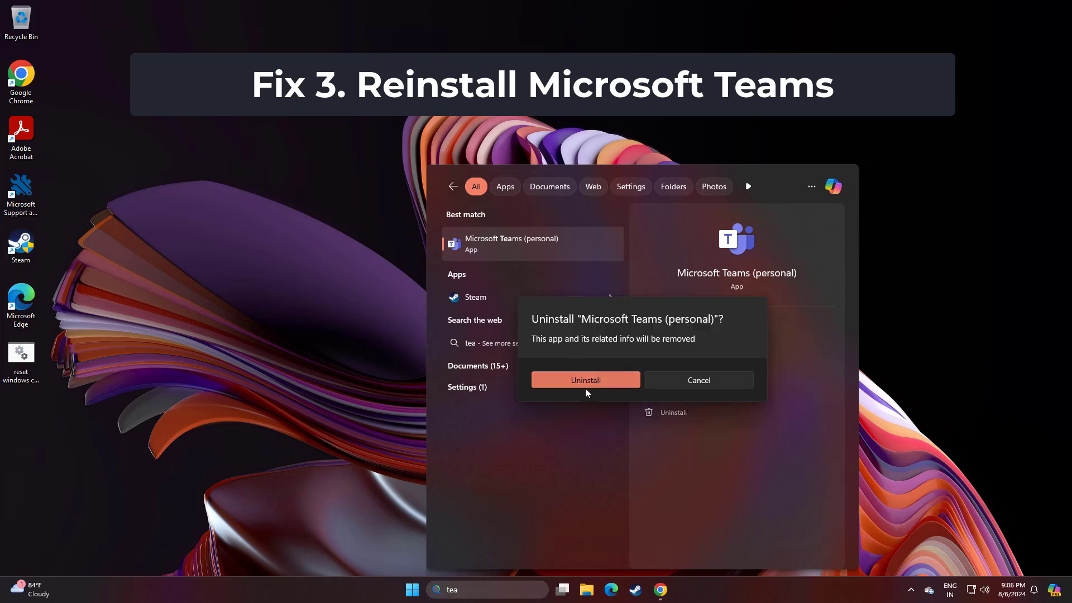
click(602, 381)
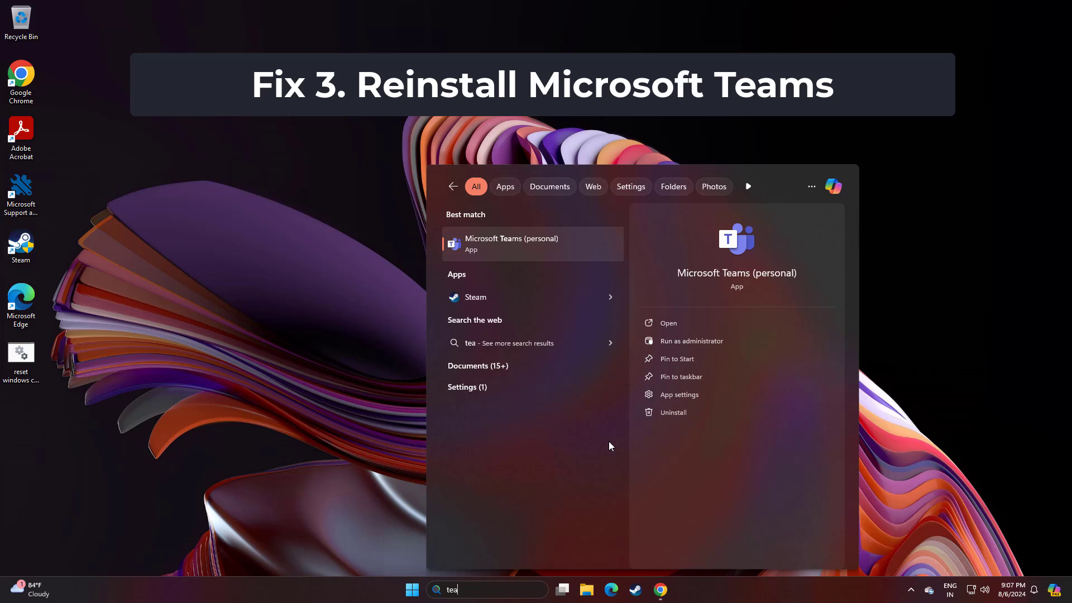
click(371, 437)
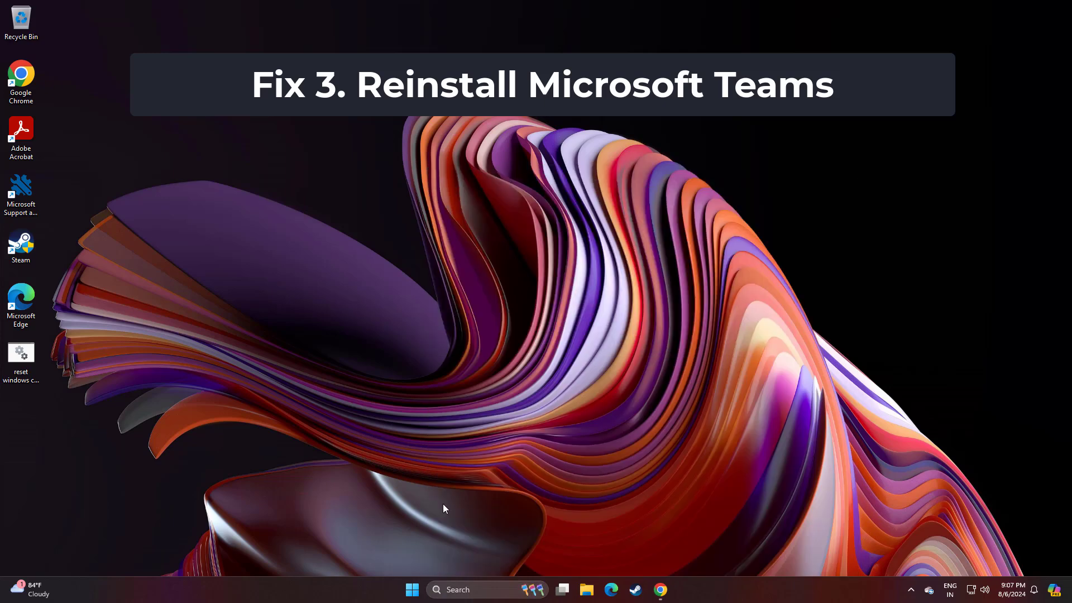
Search Windows for "tea" again to check whether Microsoft Teams is still installed, and dismiss the search.
click(472, 594)
text(tea)
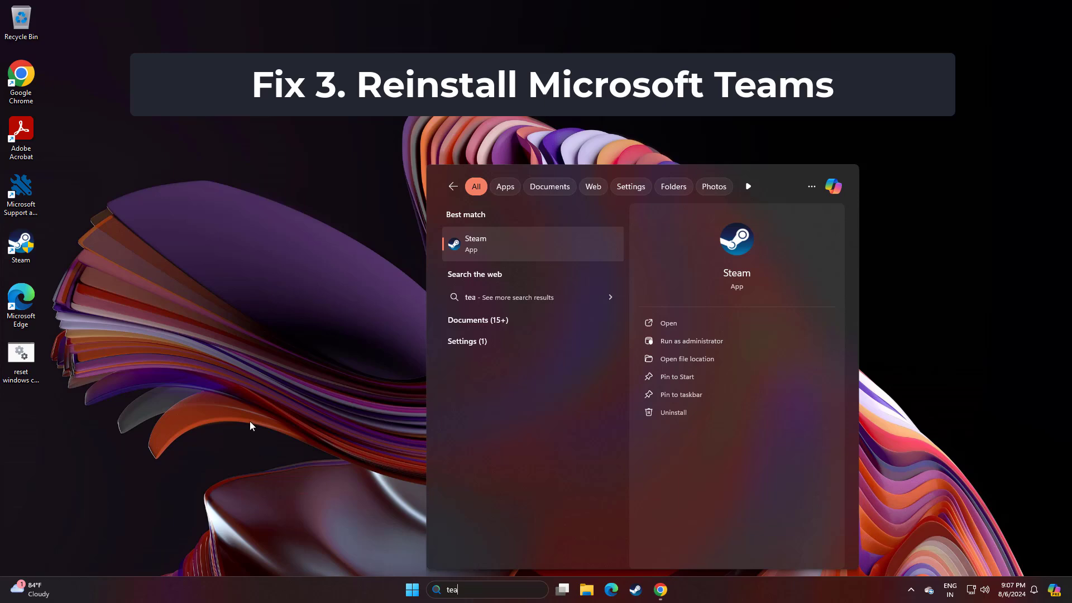
click(250, 423)
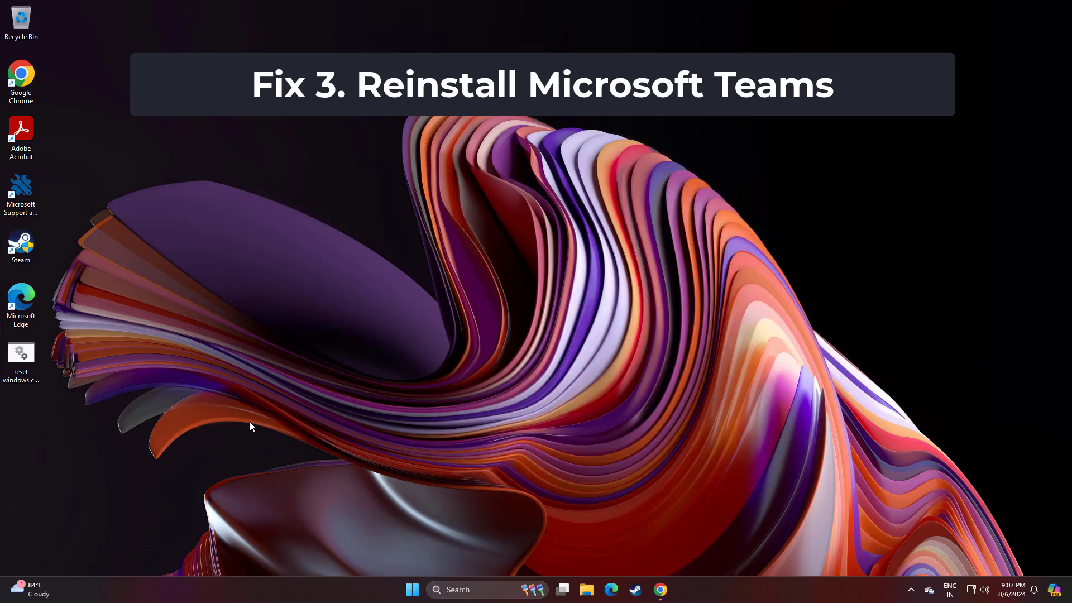
Switch to File Explorer and open Local Disk (C:) from This PC.
click(586, 589)
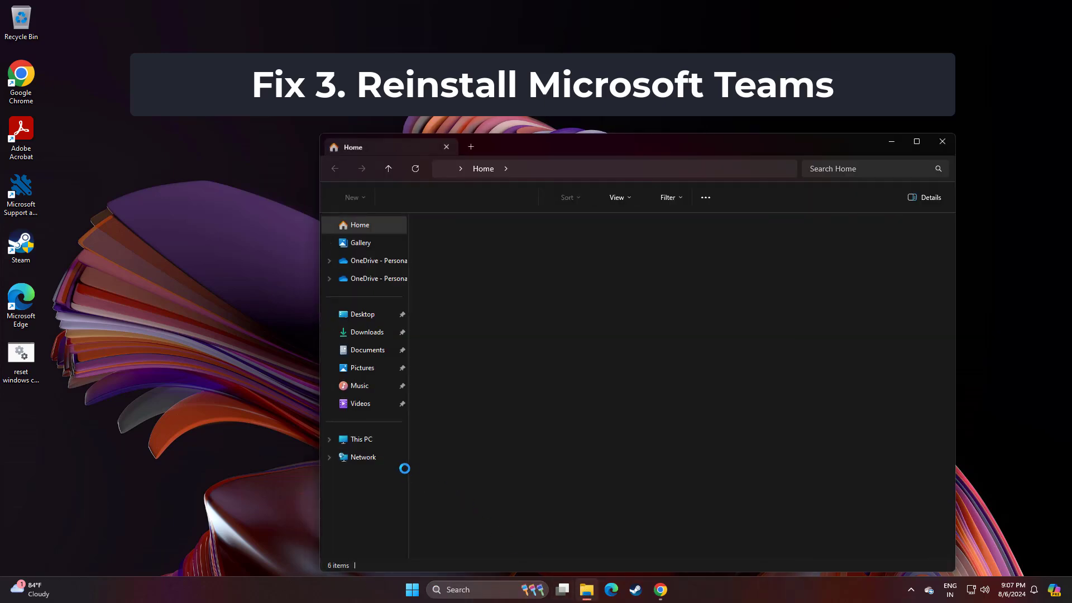
click(370, 441)
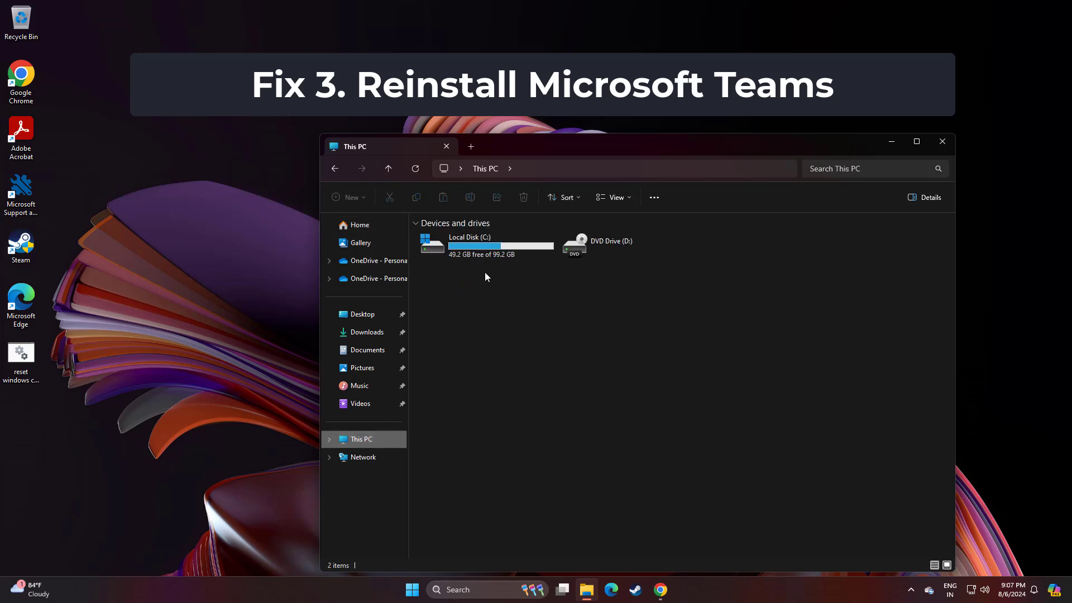
double_click(473, 252)
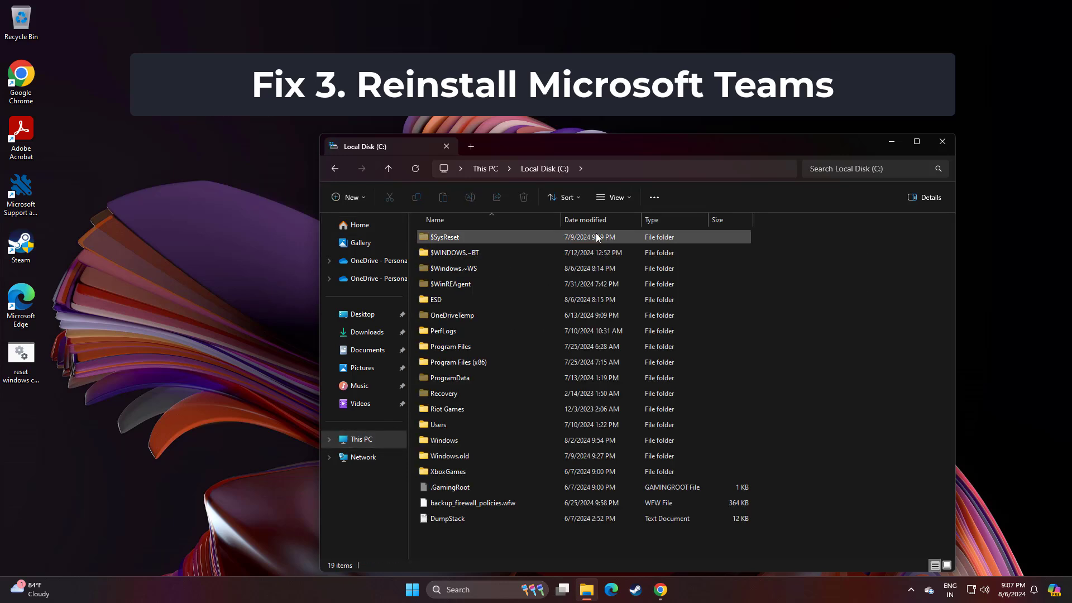
Set the folder options to show hidden files, folders, and drives, and apply the change.
click(661, 197)
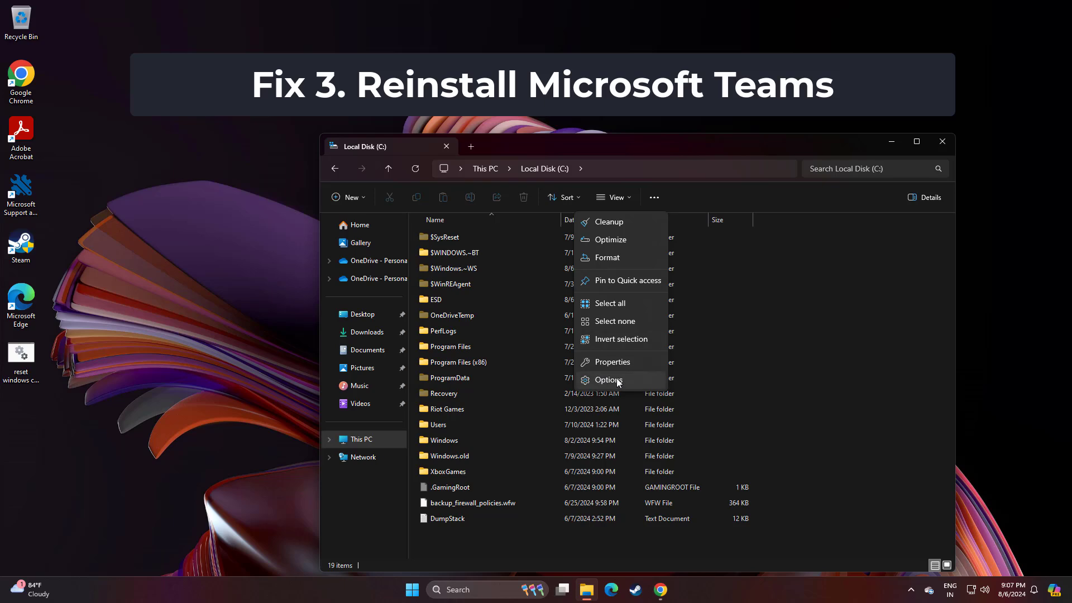
click(608, 377)
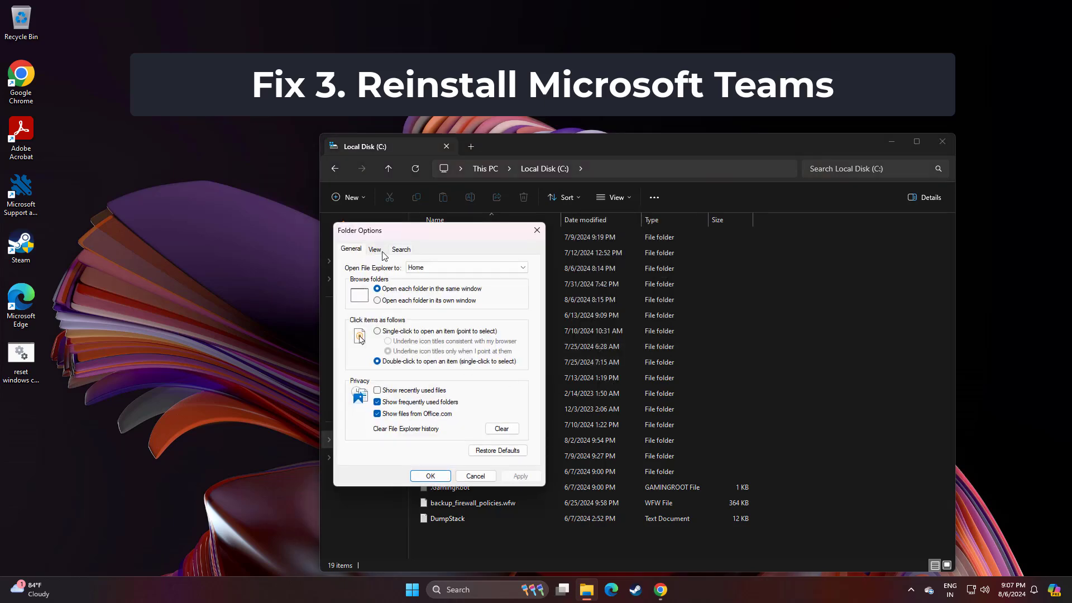
click(375, 249)
click(378, 396)
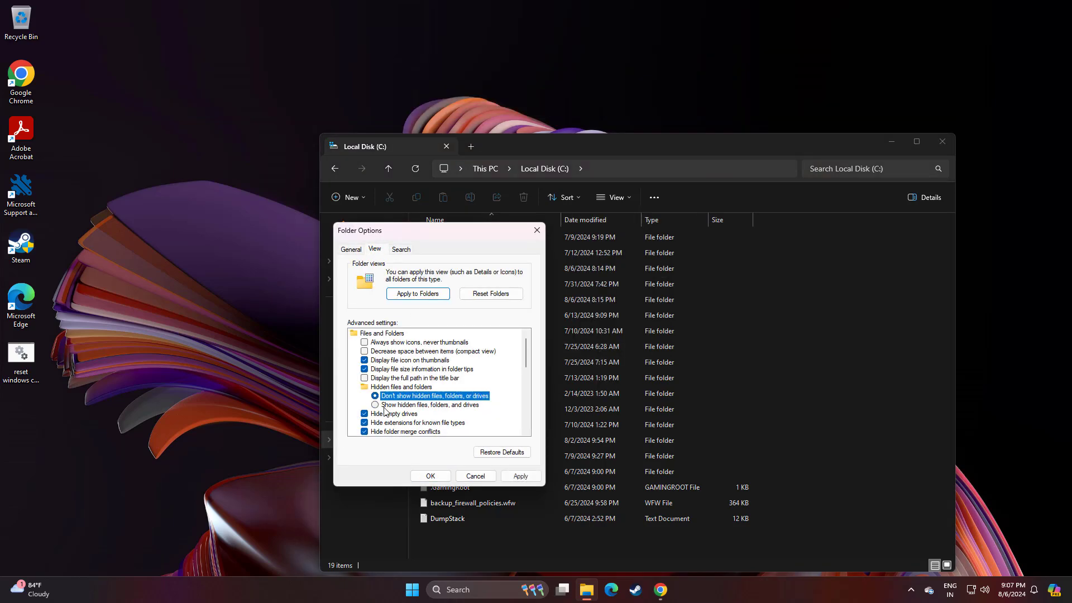
click(386, 405)
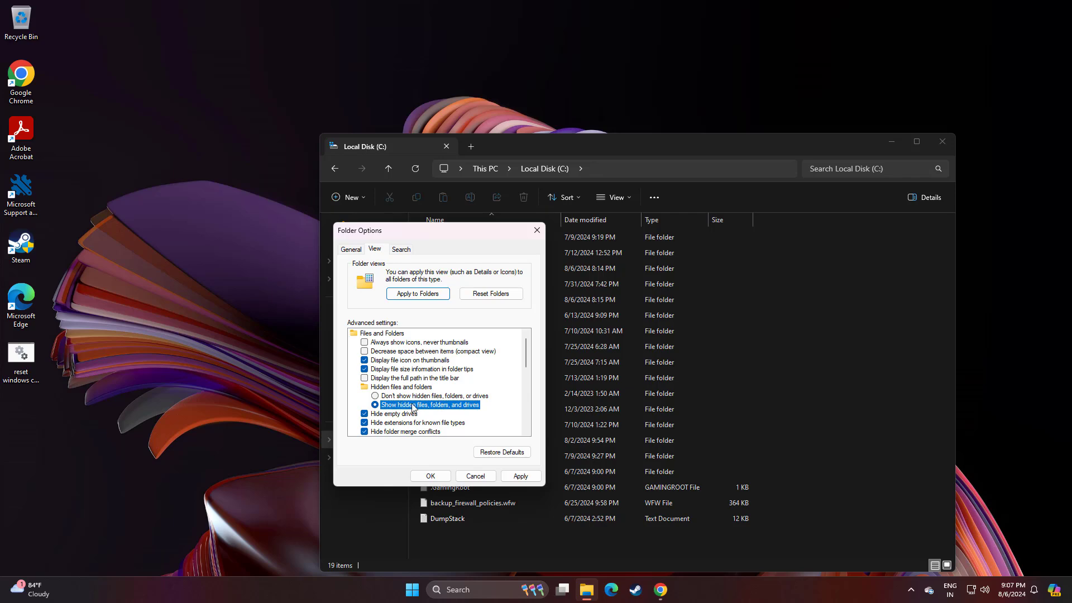
click(519, 476)
click(440, 476)
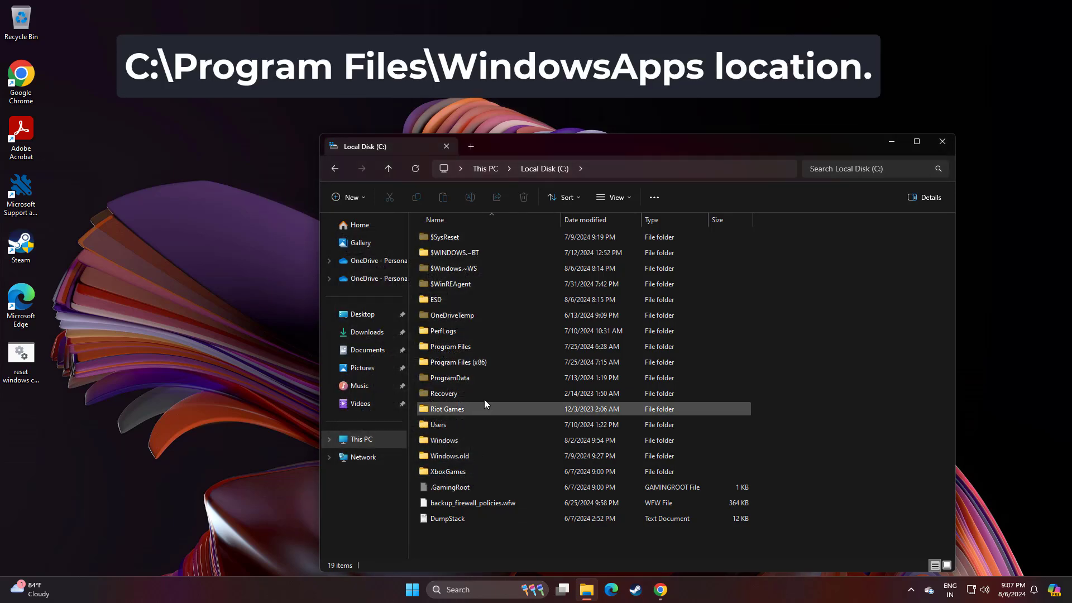
Open the WindowsApps folder inside Program Files on Local Disk (C:).
click(463, 346)
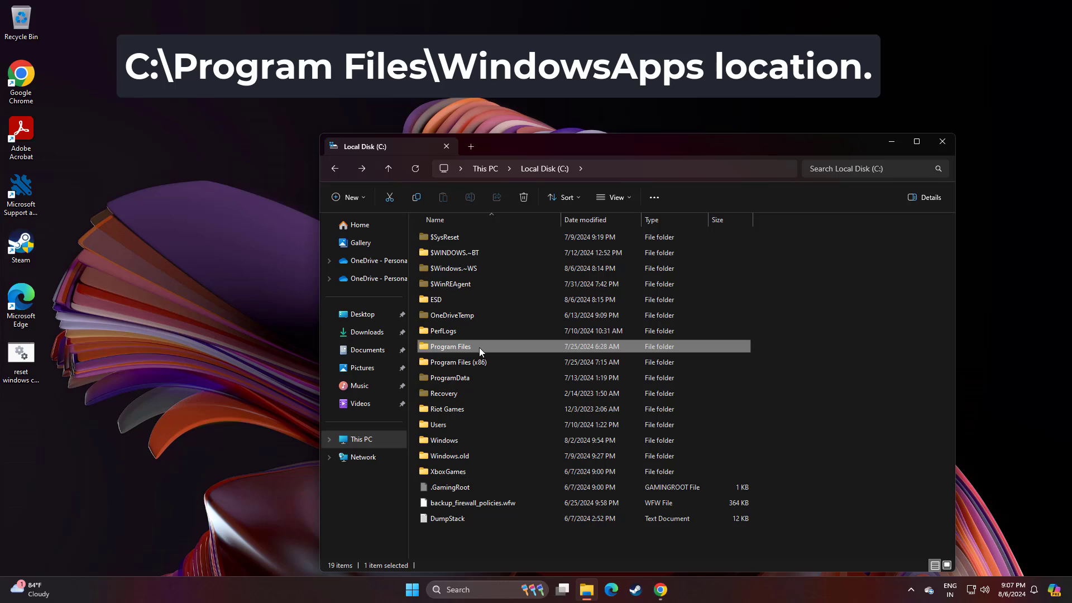
double_click(479, 347)
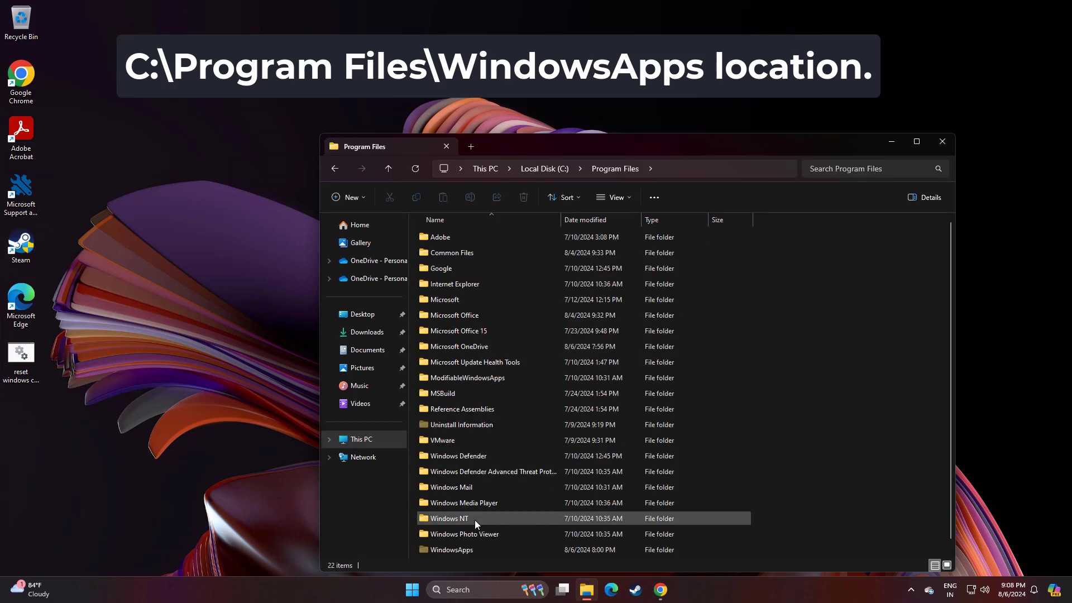
scroll(475, 521, down, 1)
click(472, 538)
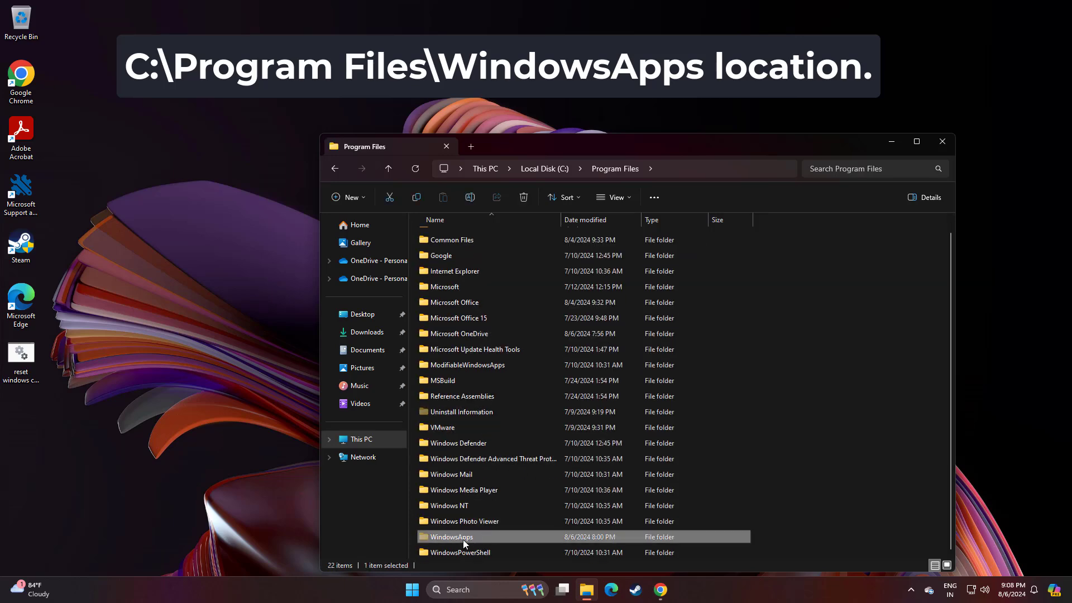
double_click(464, 536)
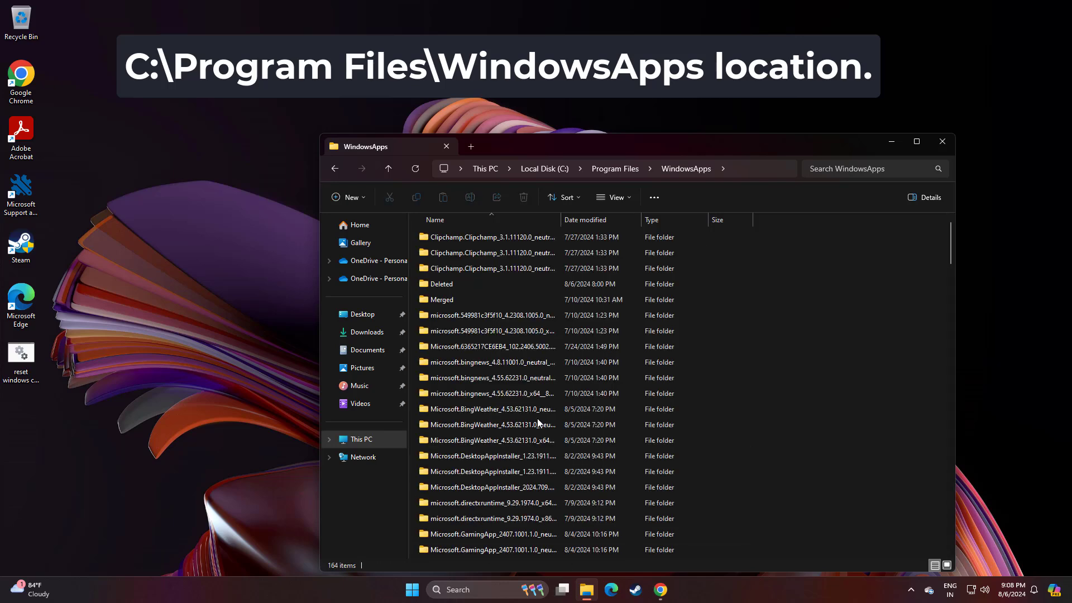
Delete the MicrosoftTeams_24193.1904.3031.6050 folder from WindowsApps and close File Explorer.
scroll(601, 374, down, 11)
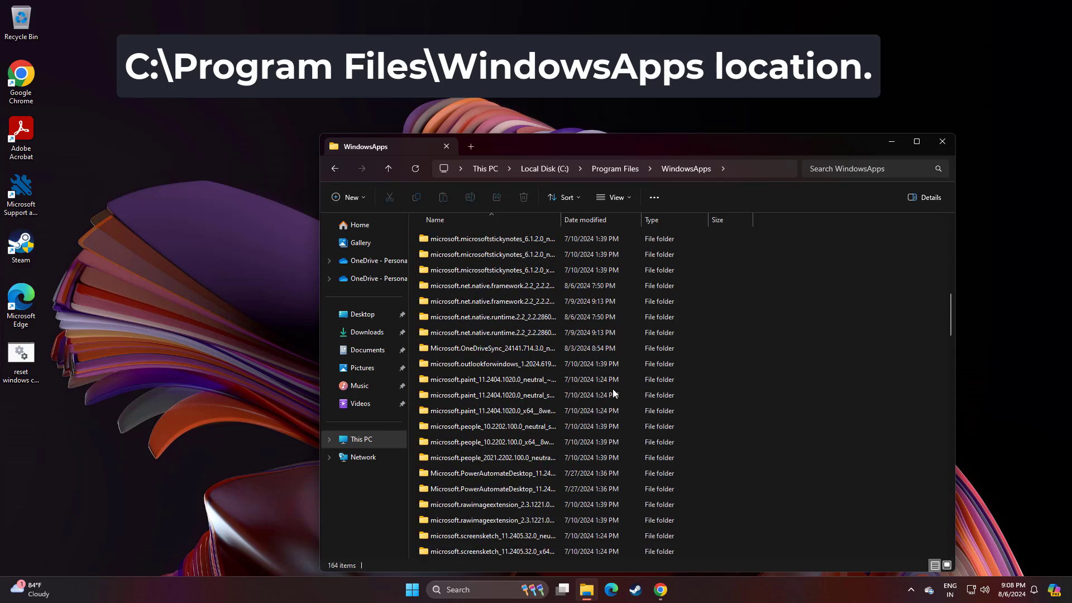
scroll(613, 393, down, 12)
scroll(700, 385, down, 1)
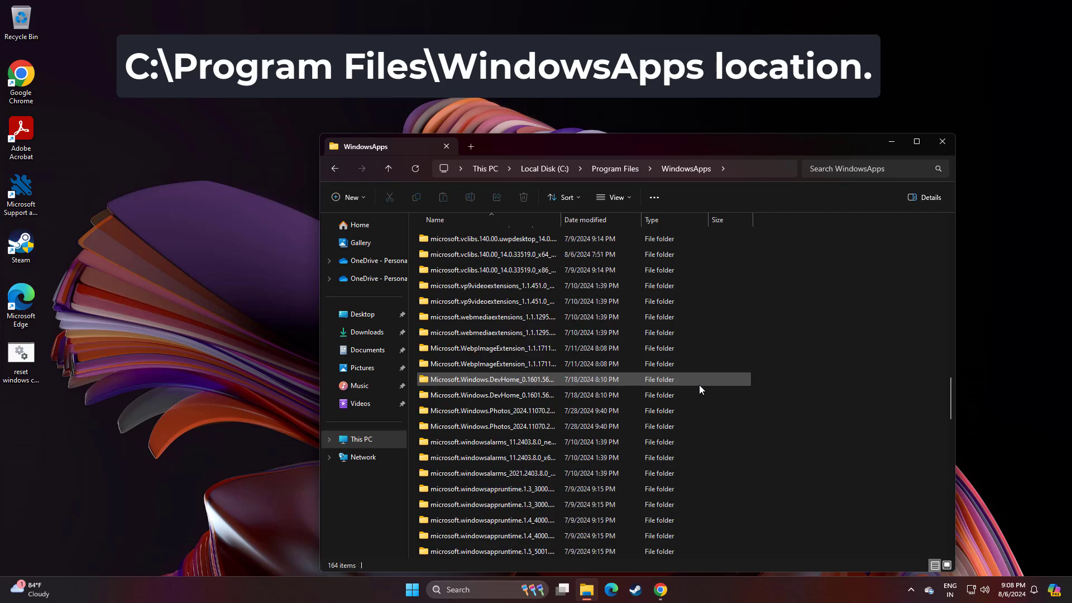
scroll(699, 385, down, 18)
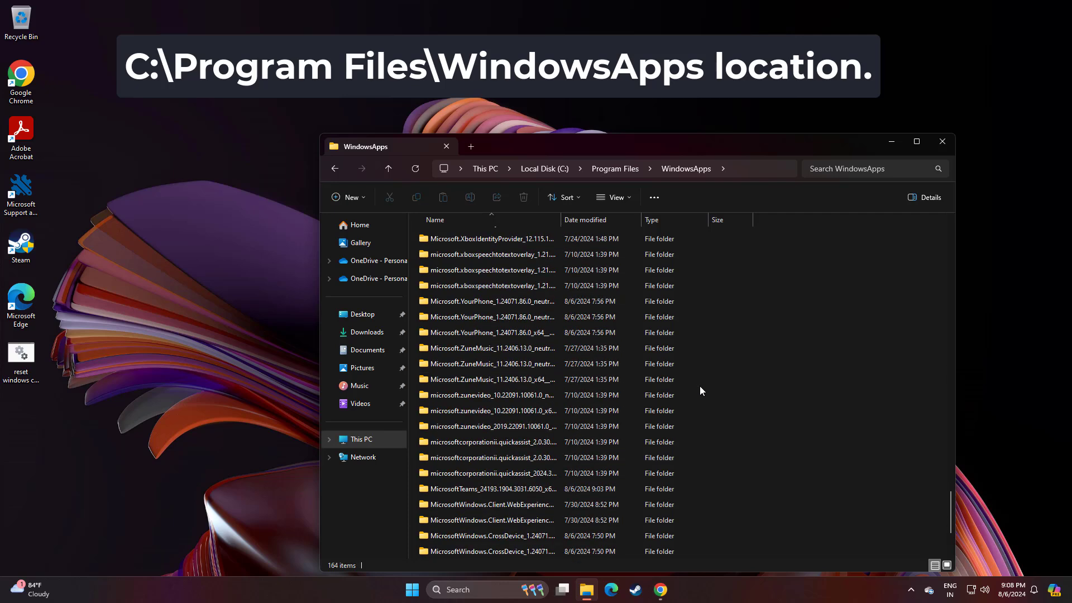
scroll(700, 387, down, 3)
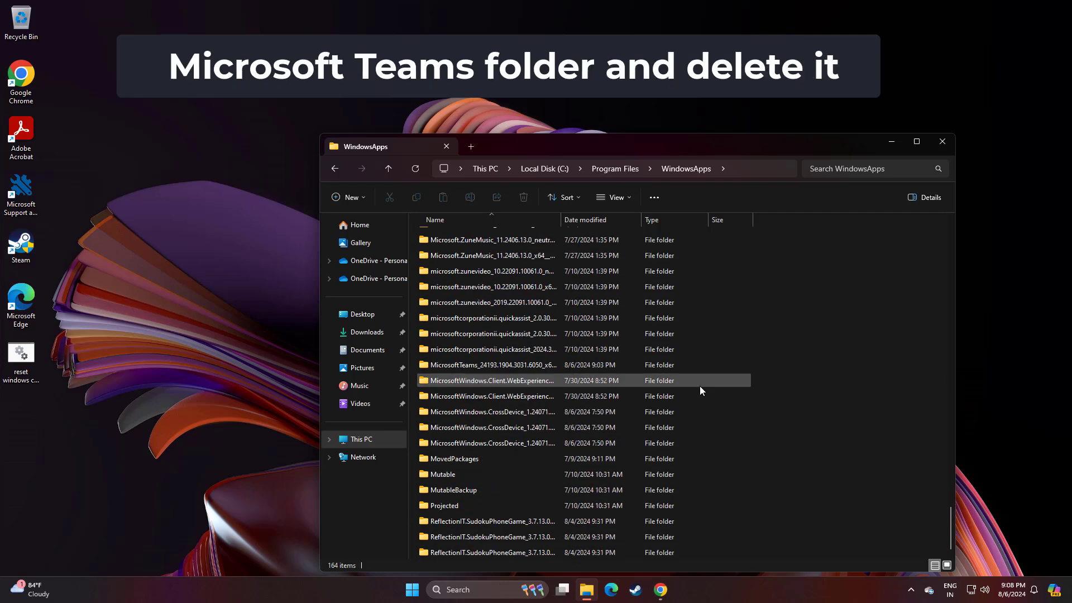
click(681, 364)
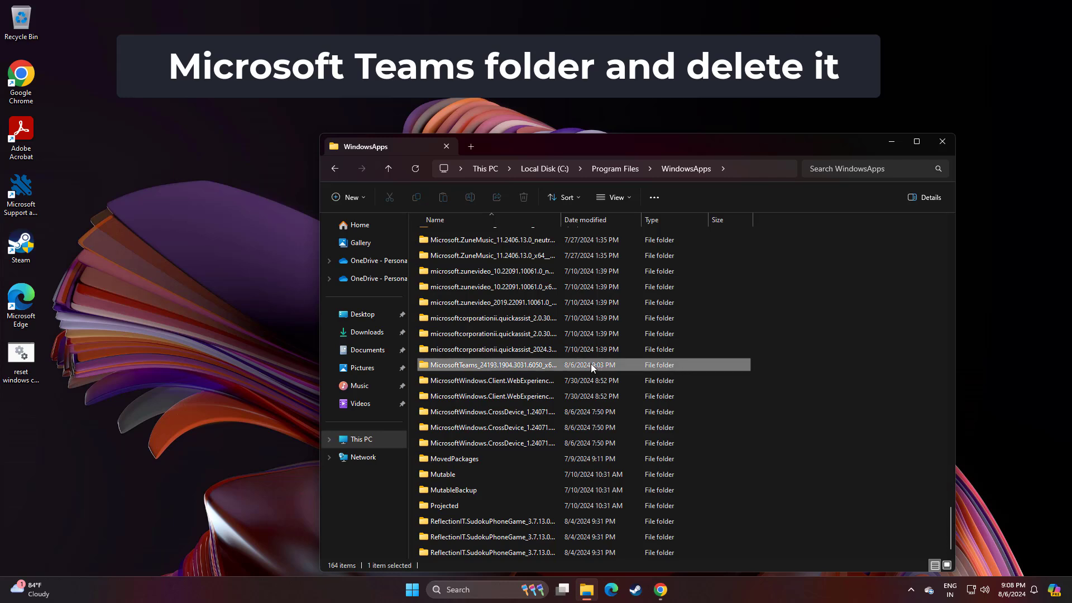
right_click(546, 365)
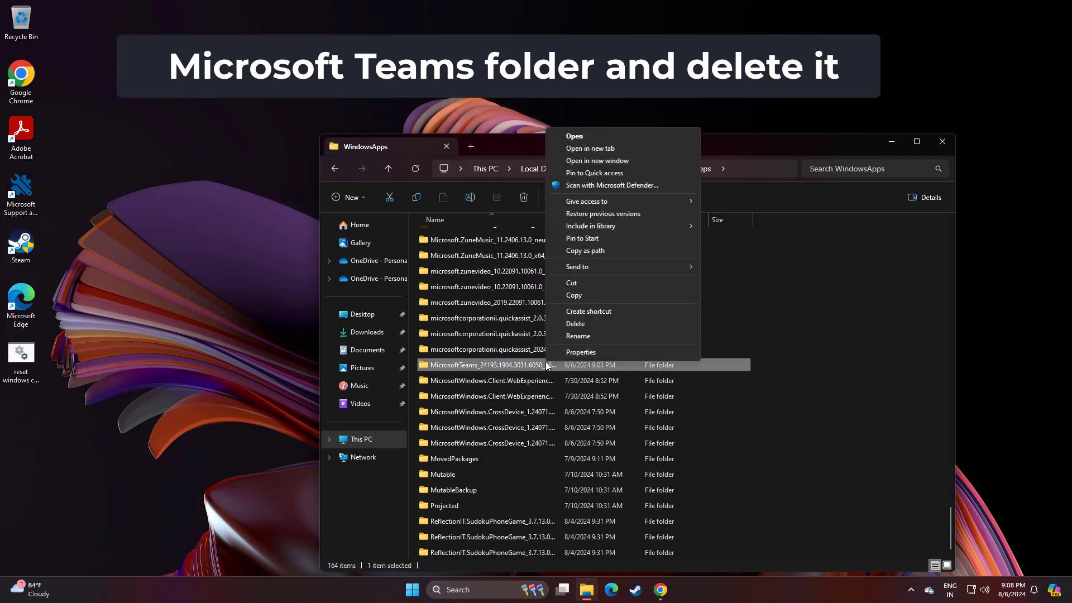
click(583, 327)
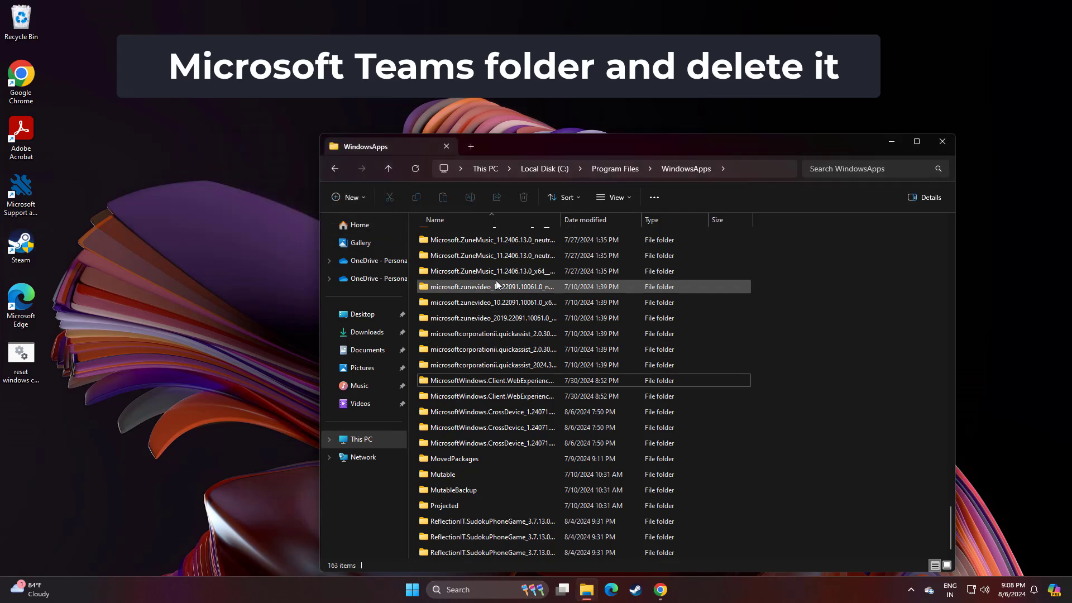
scroll(742, 353, up, 8)
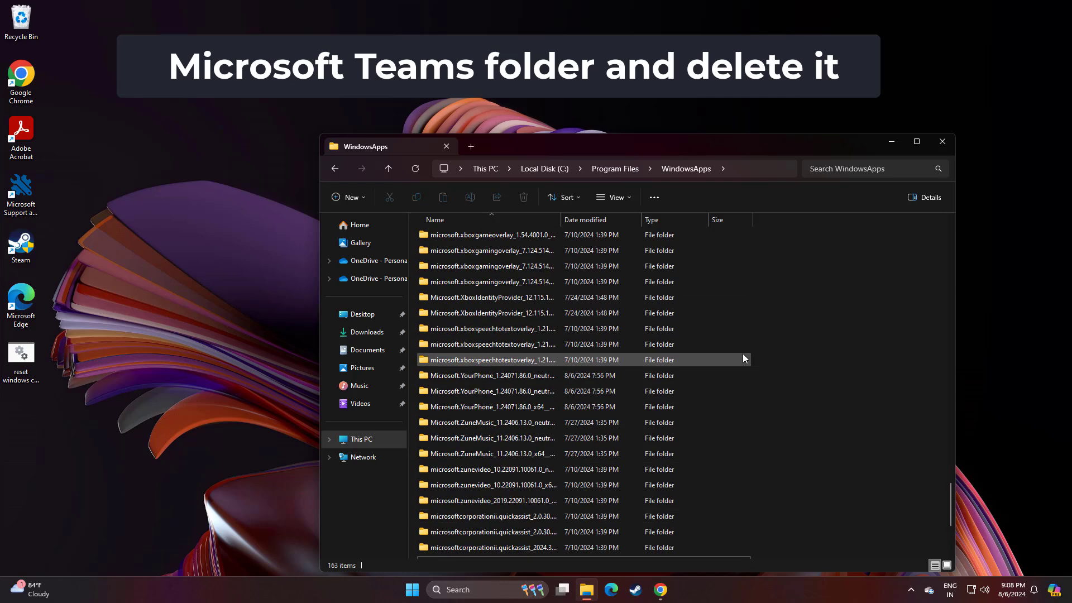
click(953, 146)
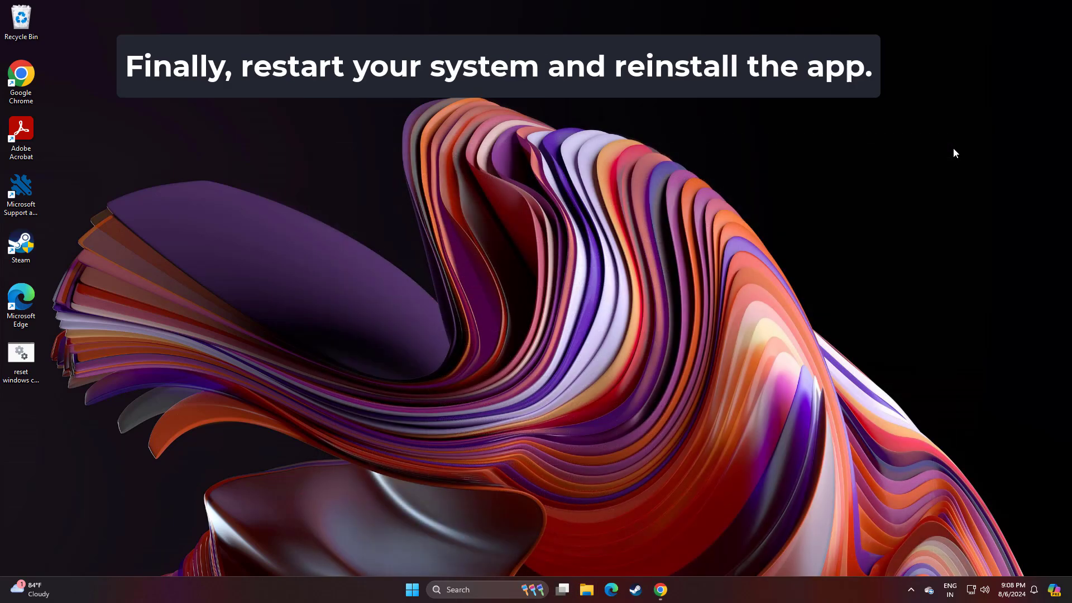
Empty the Recycle Bin from the desktop and confirm the permanent deletion.
right_click(29, 22)
click(65, 55)
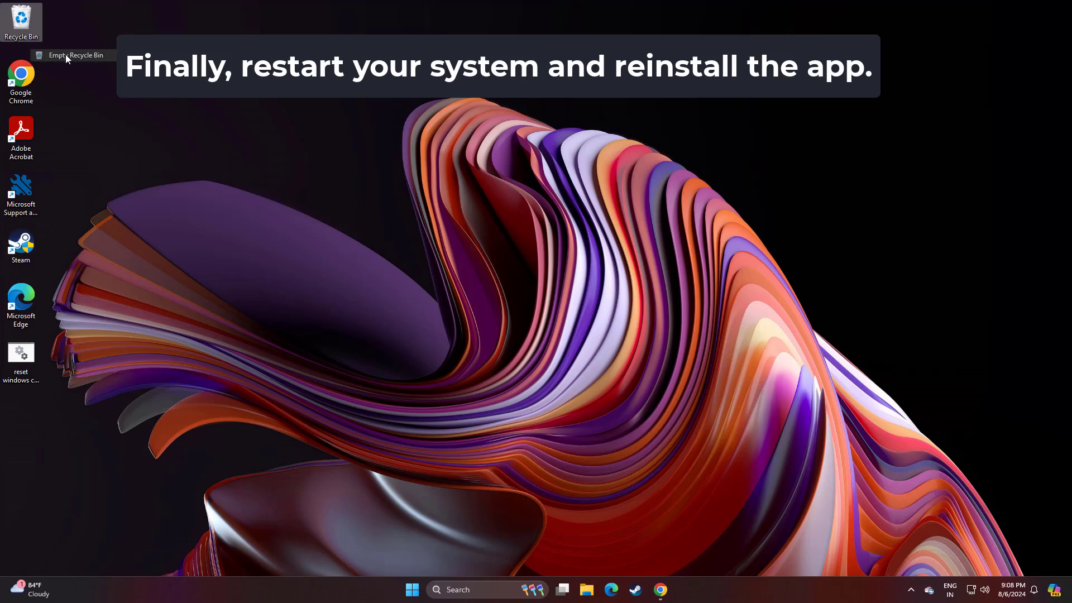
click(582, 337)
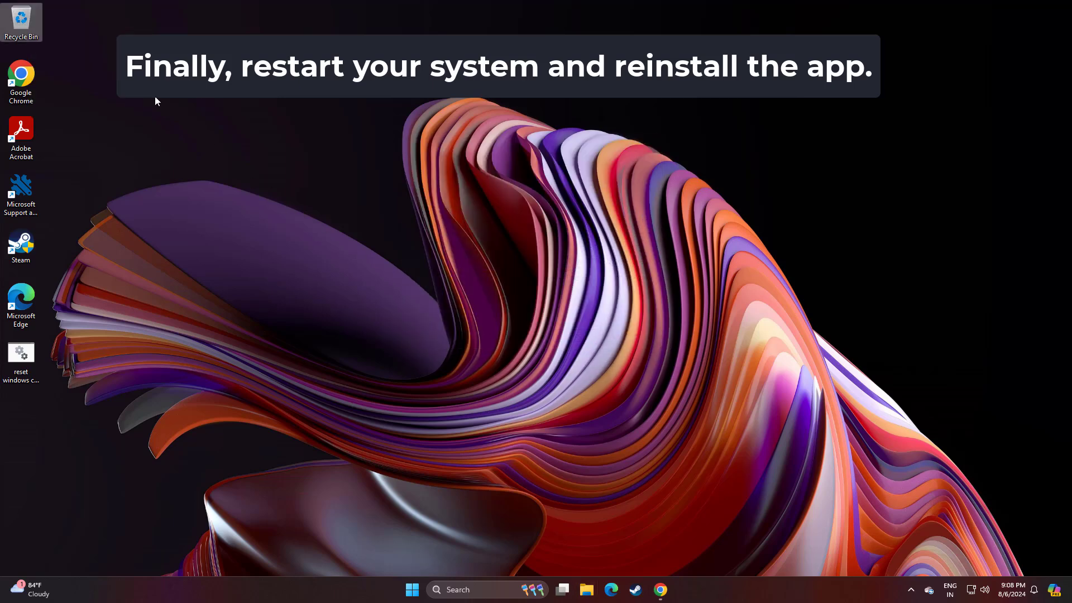
Open Google Chrome and search Google for "microsoft teams download".
double_click(21, 78)
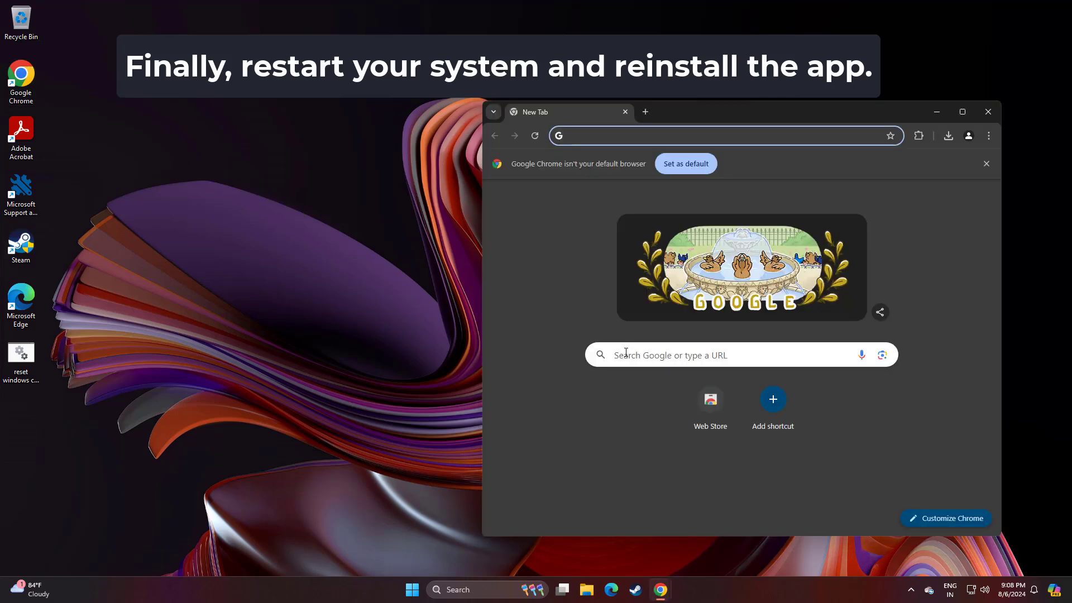
click(626, 355)
text(m)
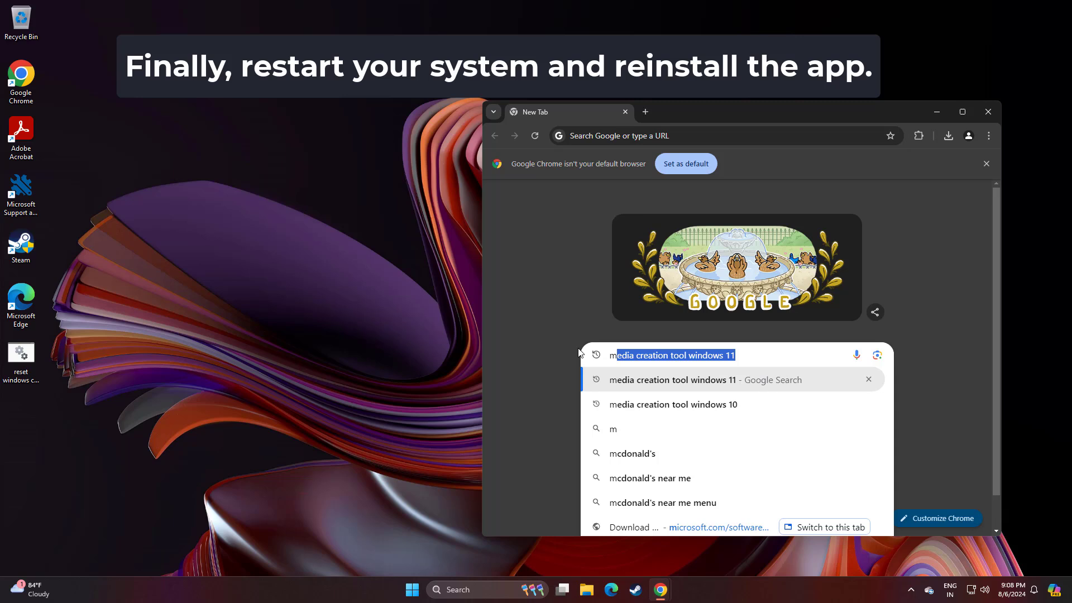
text(icr)
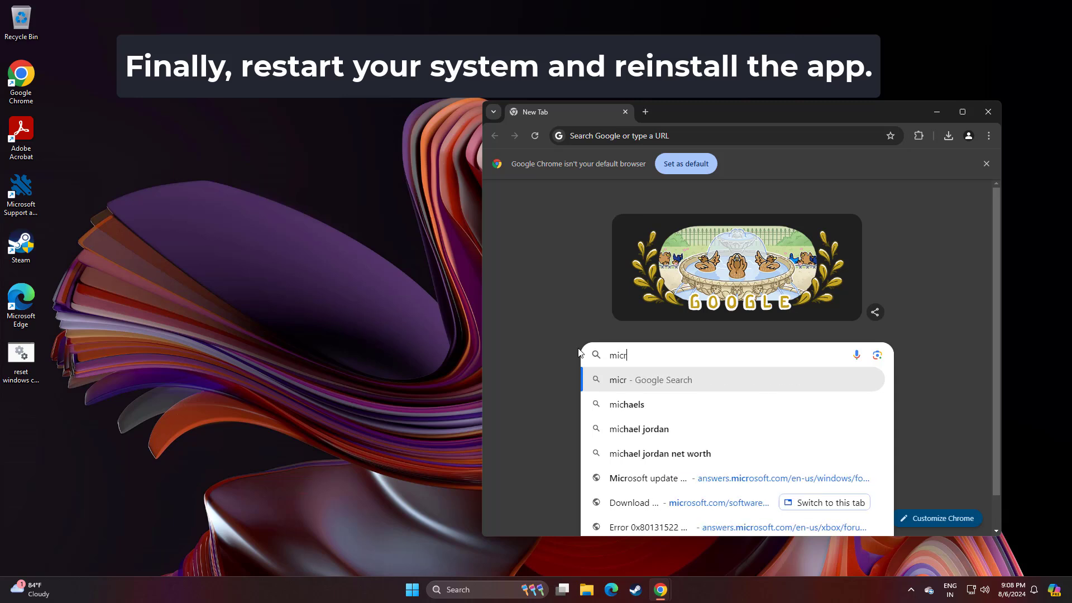
text(osoft teams)
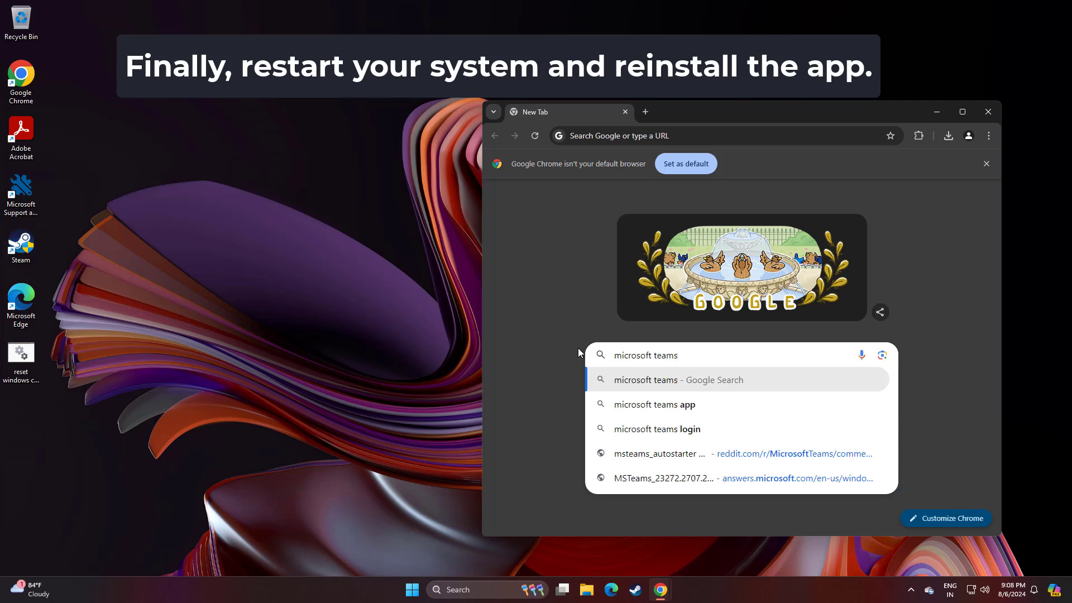
text( downloa)
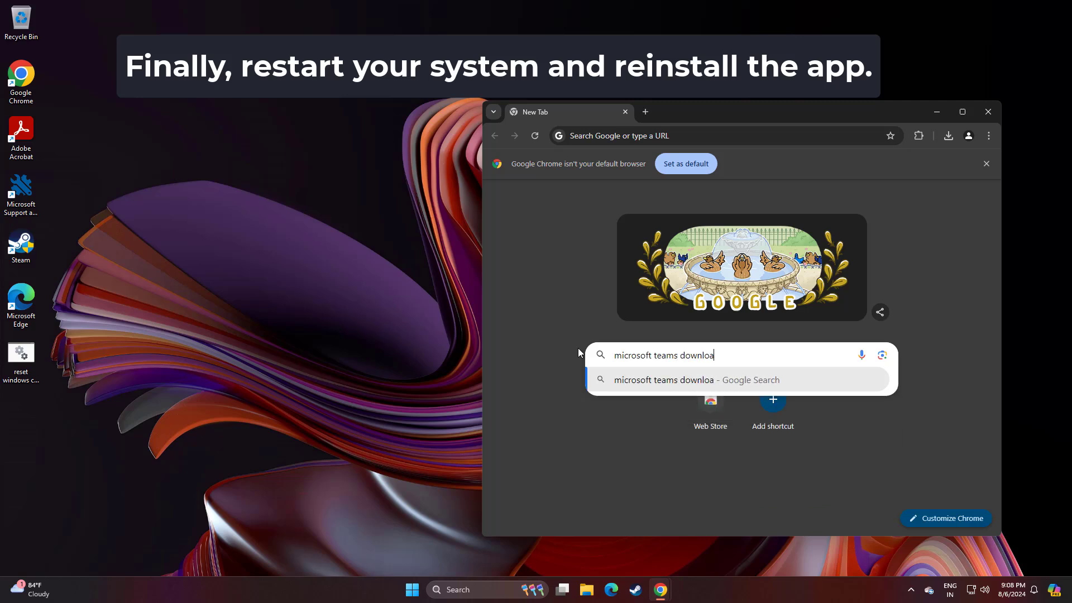
text(d)
key(Return)
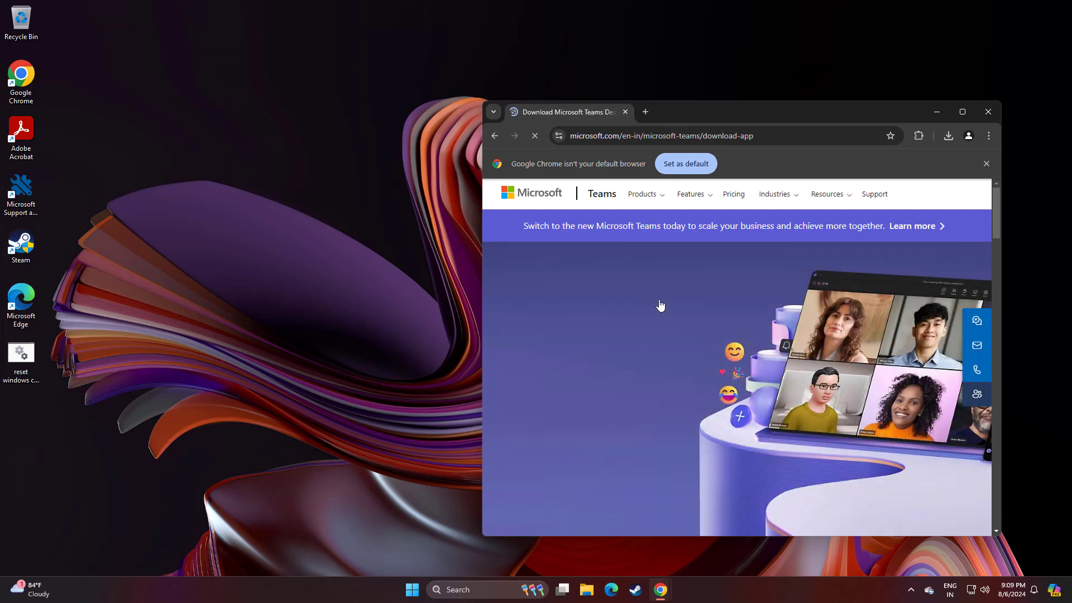
Download the Teams for home installer from Microsoft's Teams desktop download page, check the recent downloads, and minimize the browser.
scroll(659, 307, down, 5)
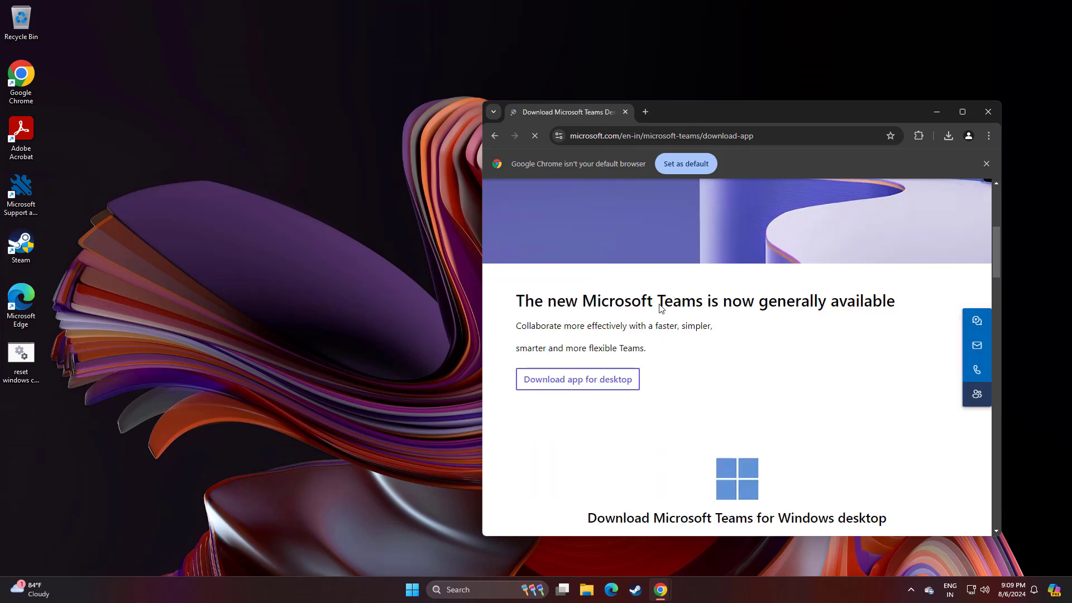
click(548, 379)
right_click(547, 378)
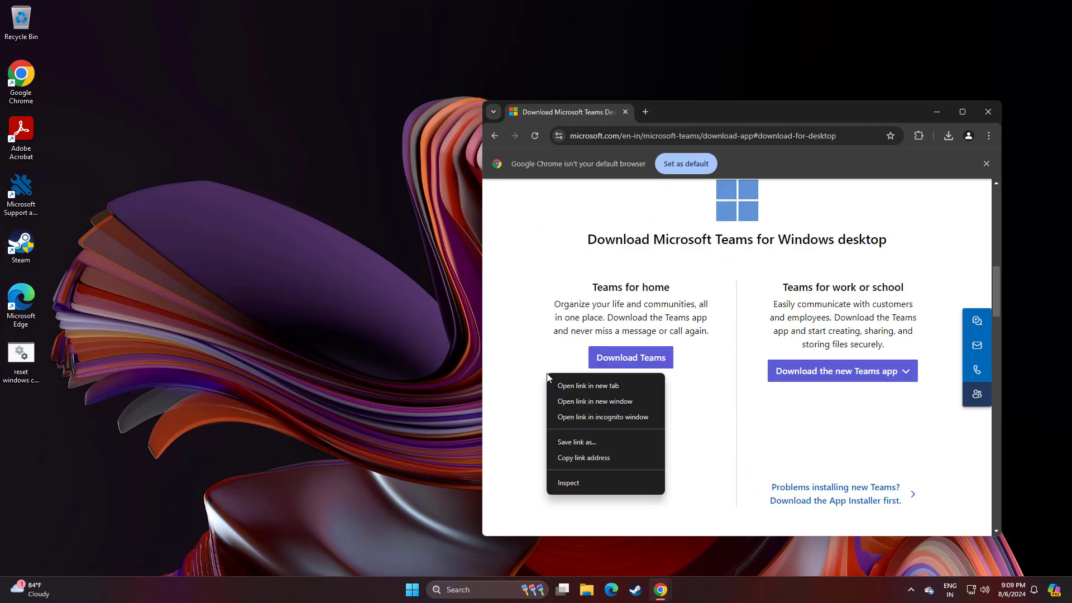
key(Escape)
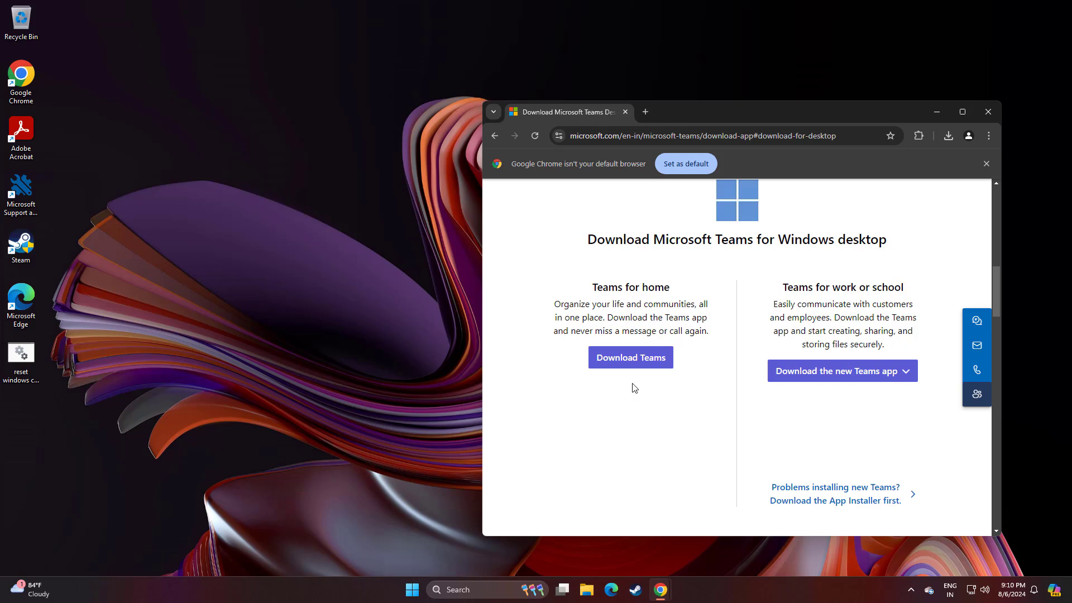
click(630, 362)
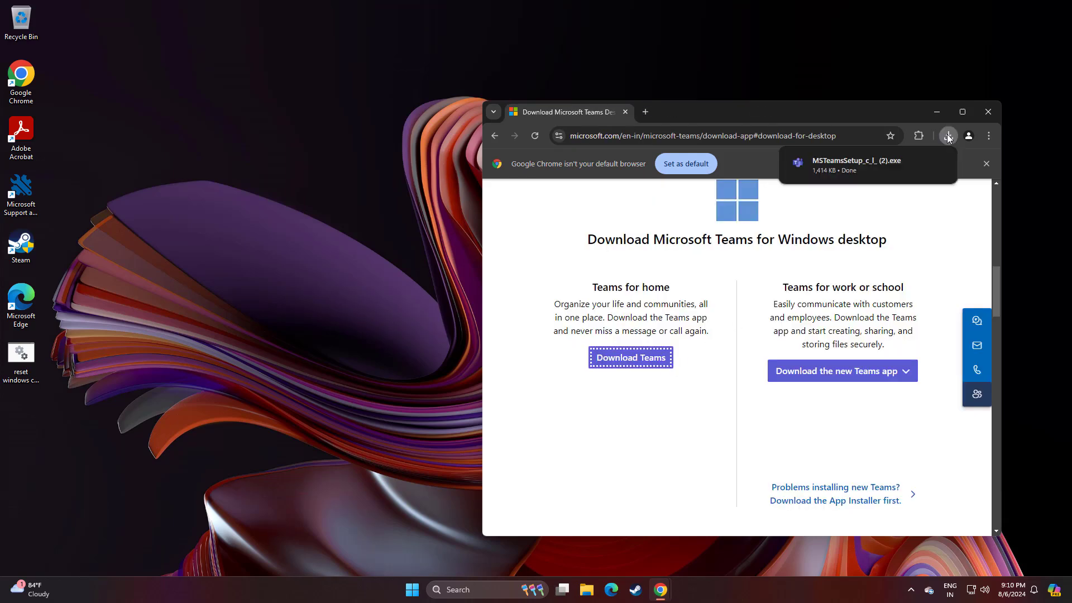
click(949, 138)
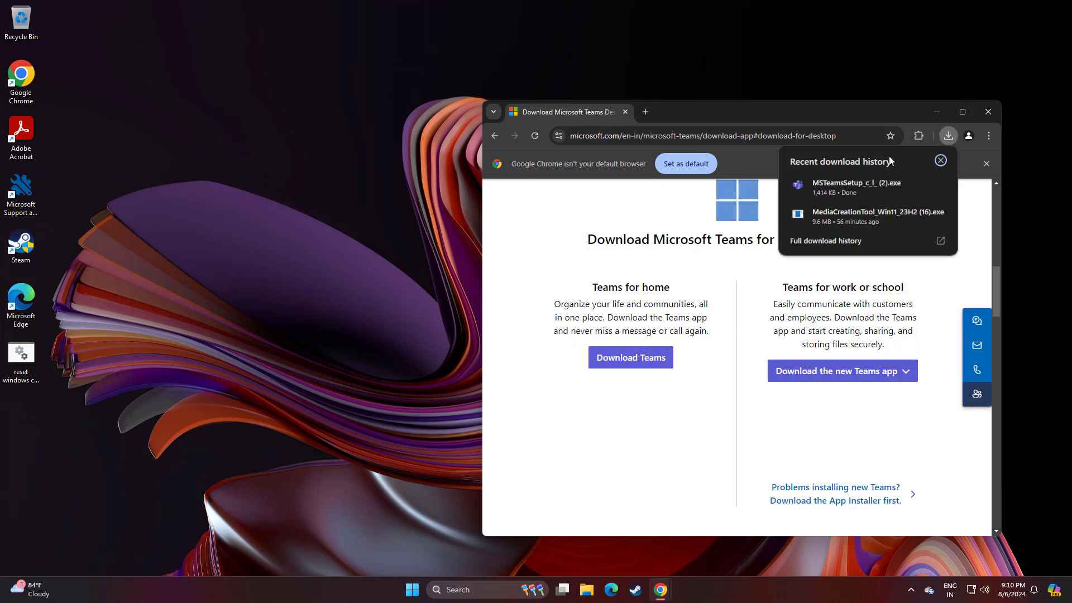
click(937, 113)
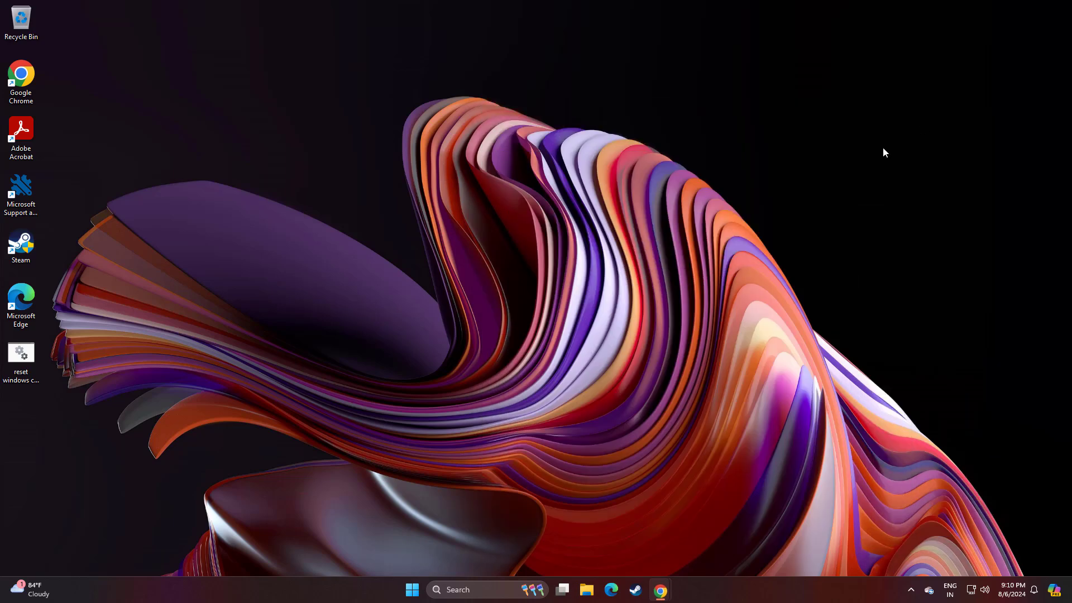